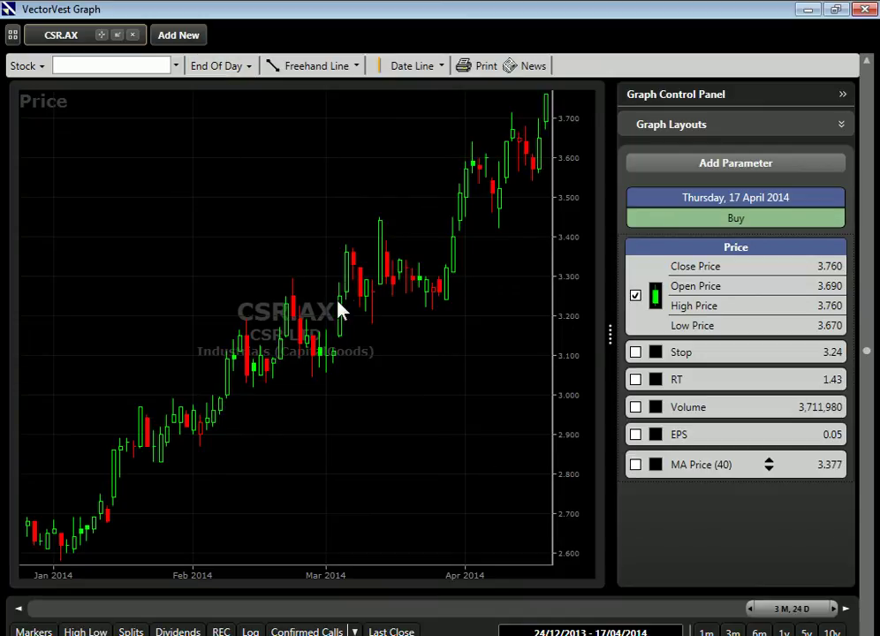
Add the Average True Range technical indicator to the CSR.AX graph's parameters
mouse_move(344, 334)
mouse_move(375, 288)
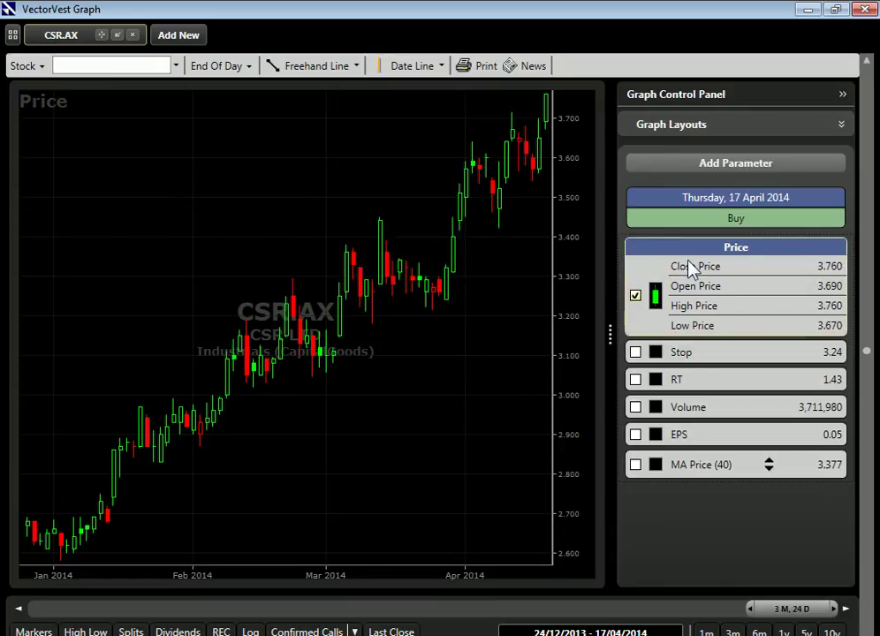
click(737, 165)
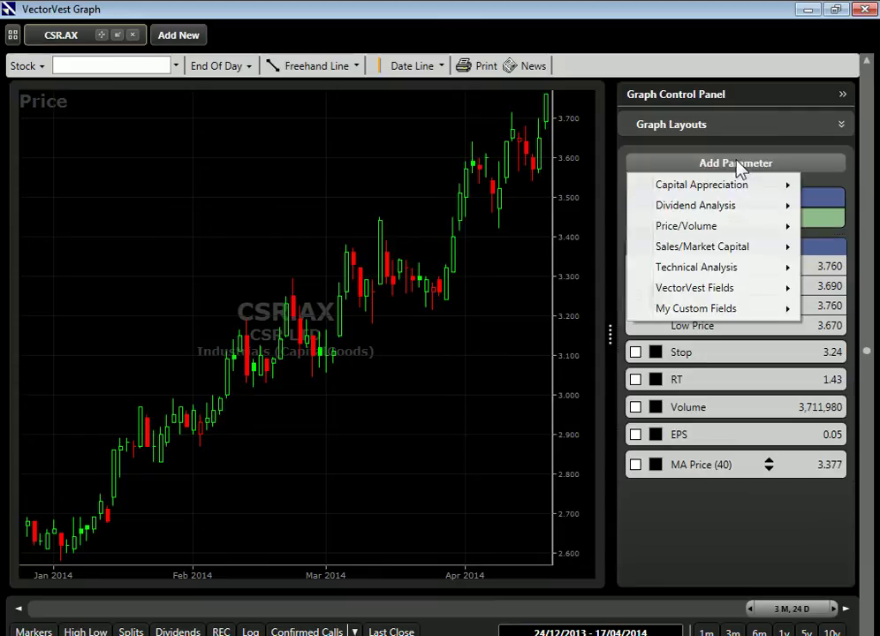
mouse_move(730, 270)
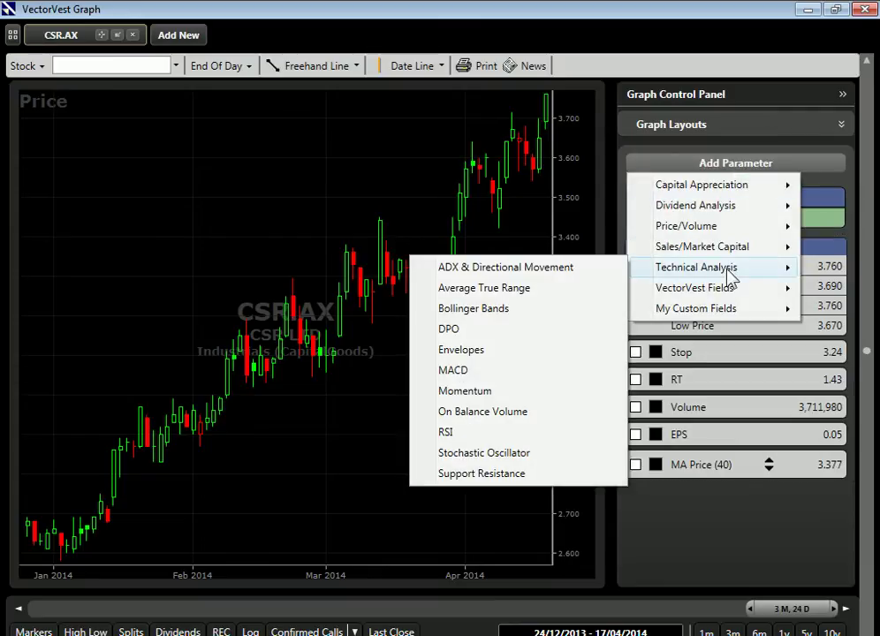
click(516, 290)
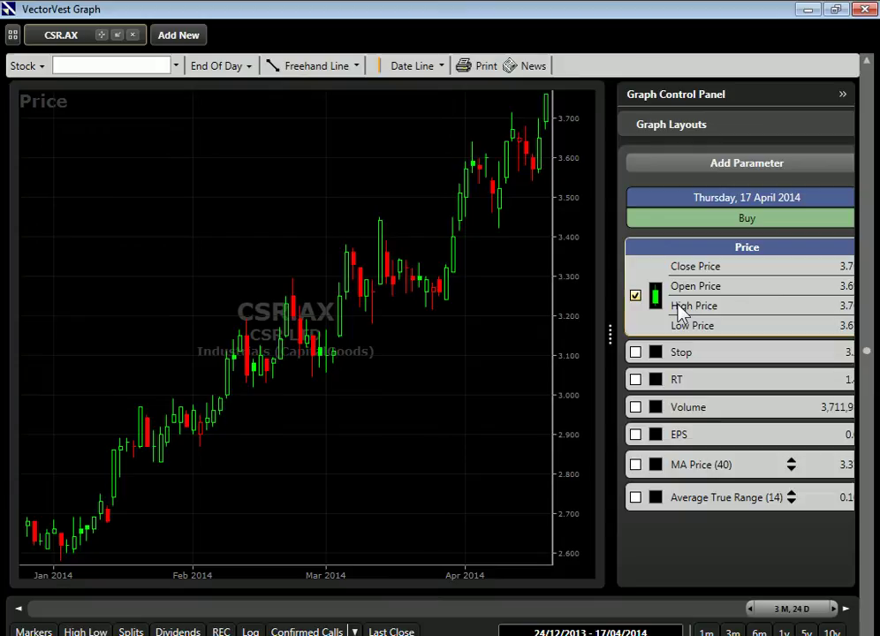
Set the Average True Range period to 1 and plot it below the CSR.AX price chart
click(792, 502)
click(791, 502)
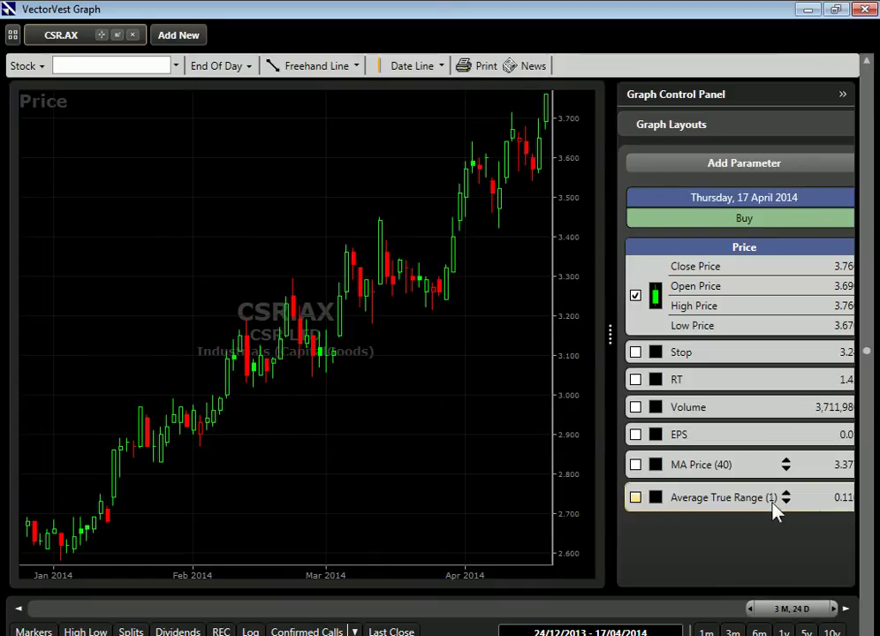
click(636, 499)
drag(453, 376, 441, 399)
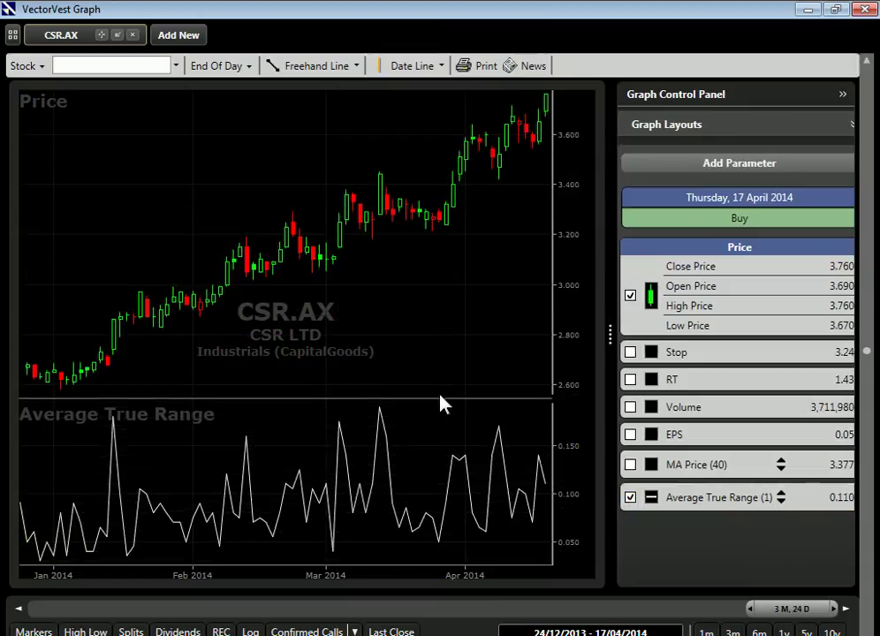
Place the date line on 5 March 2014 and raise the Average True Range period to 10
click(409, 69)
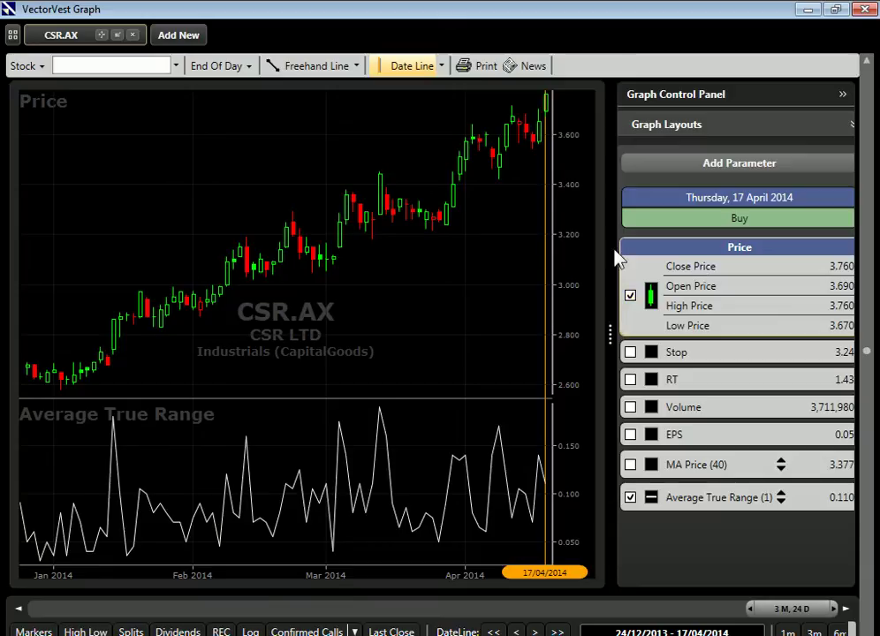
click(340, 250)
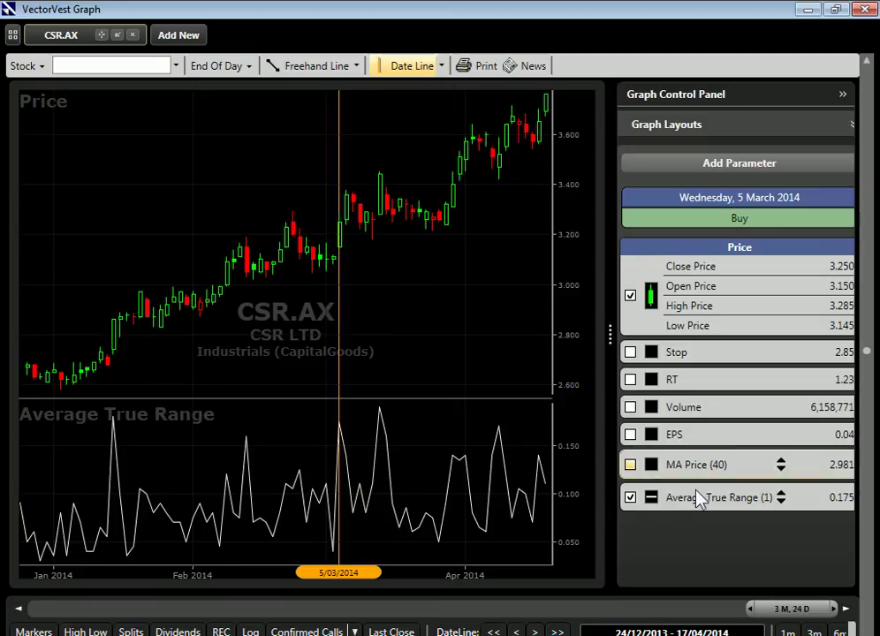
scroll(783, 500, up, 8)
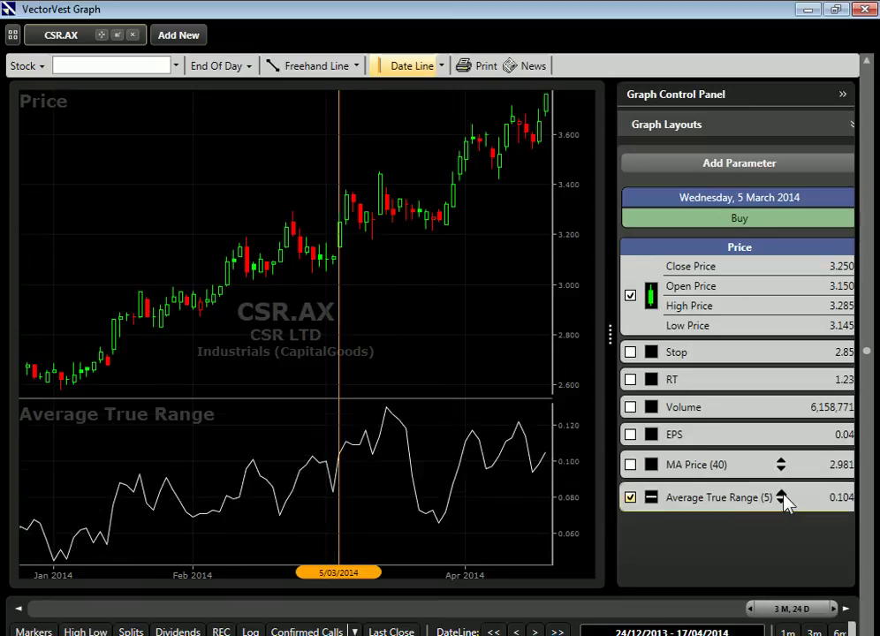
scroll(784, 496, up, 1)
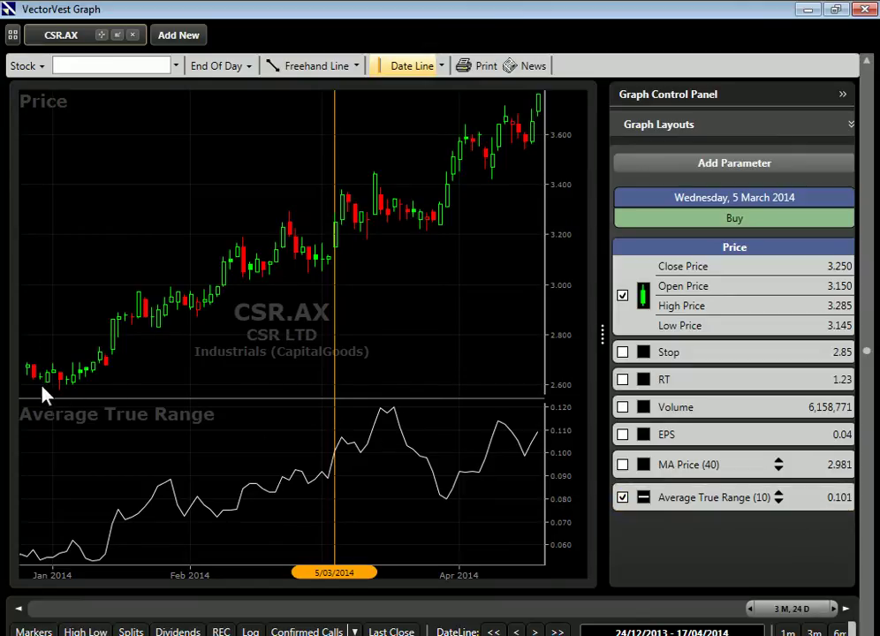
Clear the date line to view the price trend, then place it on 10 January 2014 to read that day's Average True Range
click(389, 67)
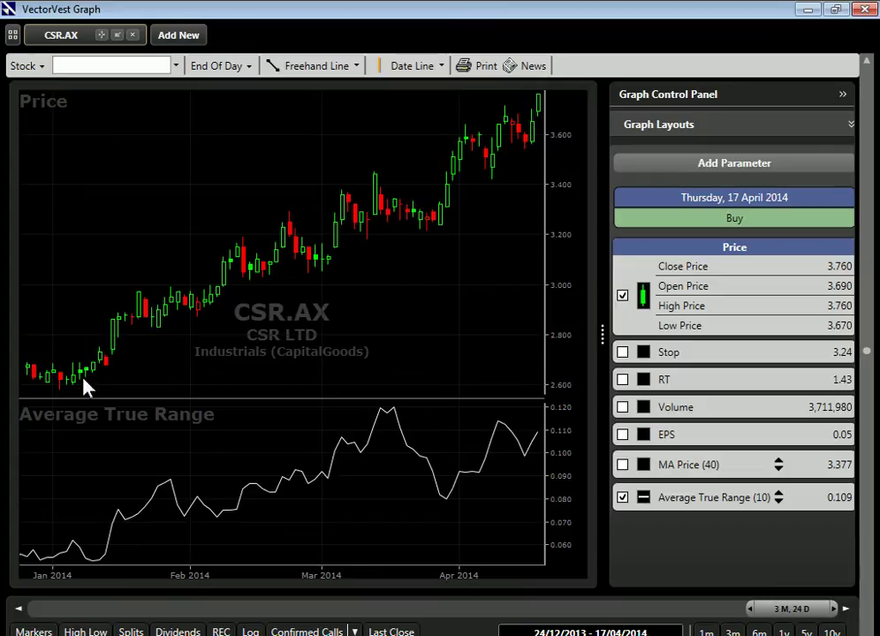
mouse_move(159, 308)
mouse_move(449, 219)
mouse_move(491, 163)
click(412, 65)
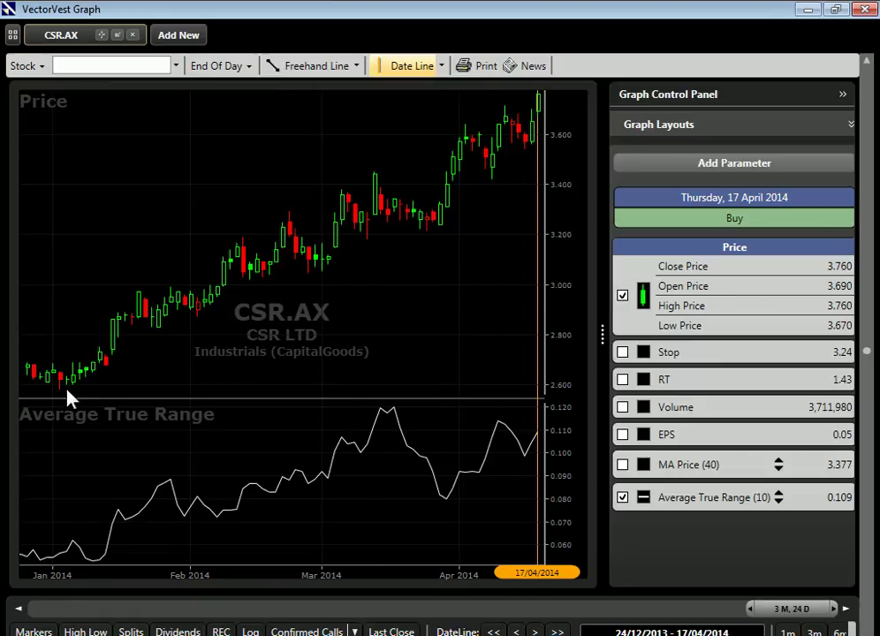
click(92, 378)
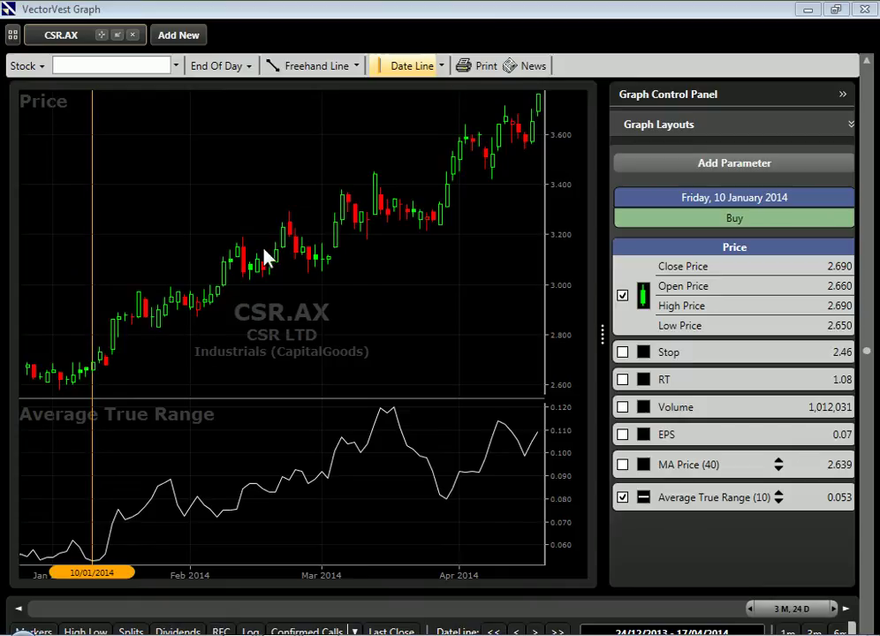
Move the date line to 13 March 2014 and inspect the candles of the following pullback in late March
click(373, 204)
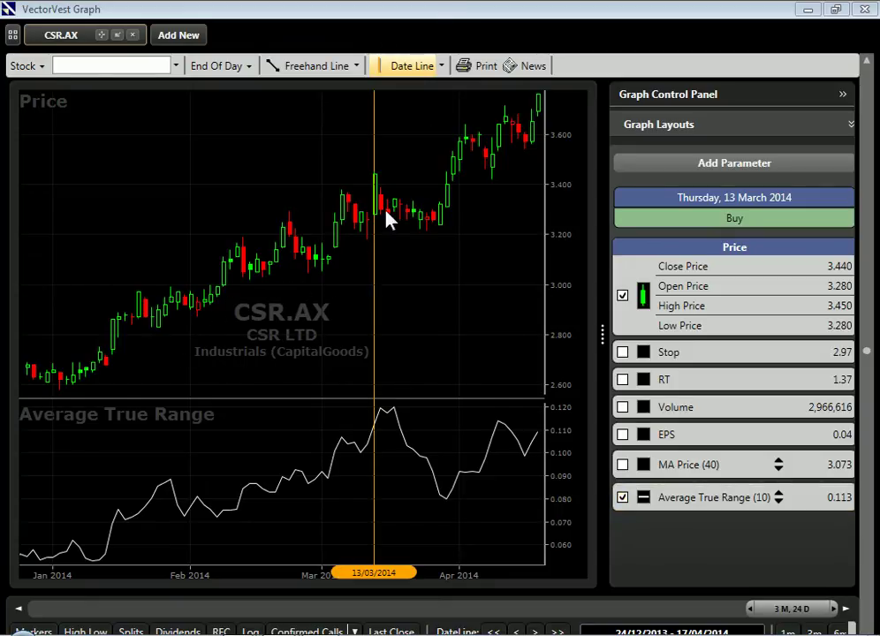
mouse_move(389, 221)
mouse_move(433, 243)
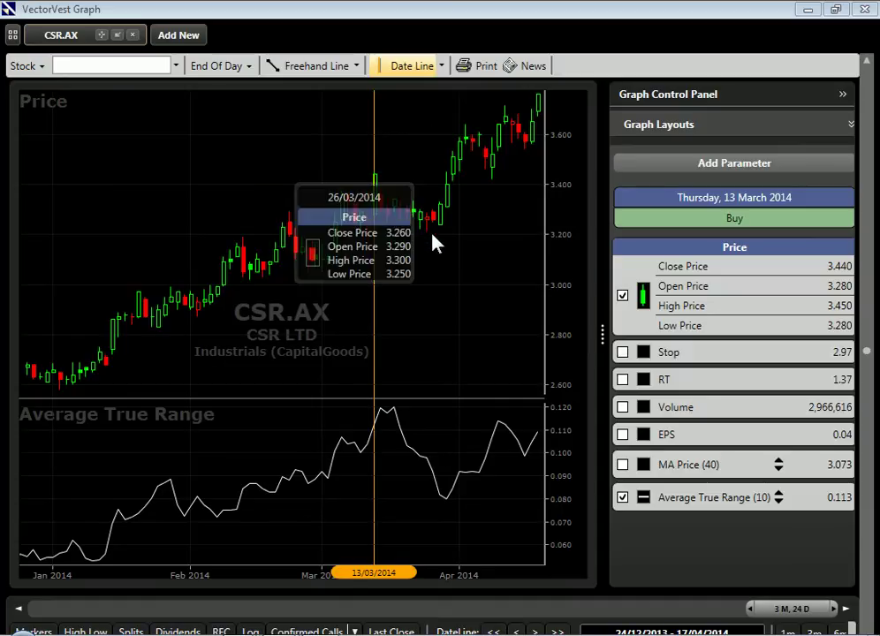
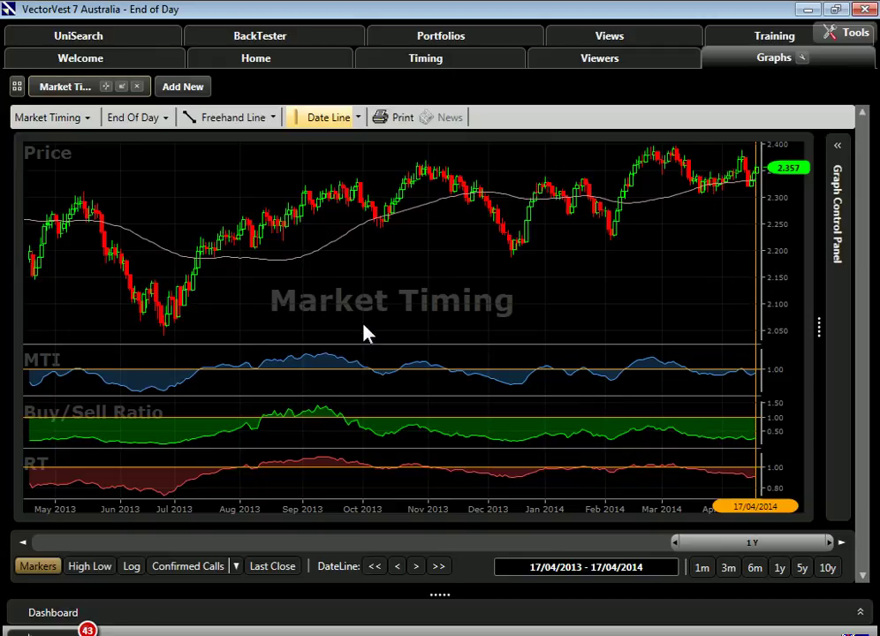
Show the GLB/RT Kicker signals on the Market Timing graph and inspect the Up signals in July 2013
click(235, 566)
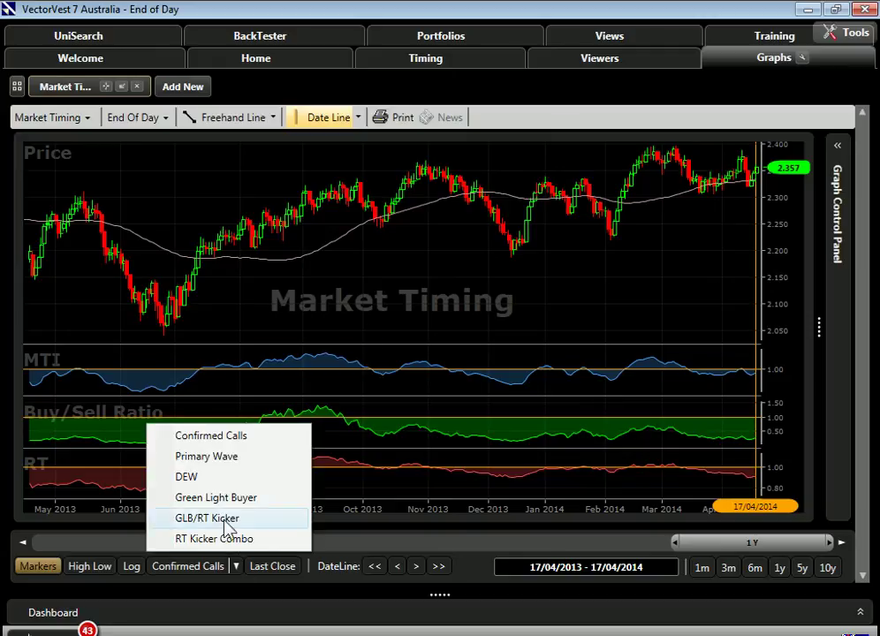
click(225, 521)
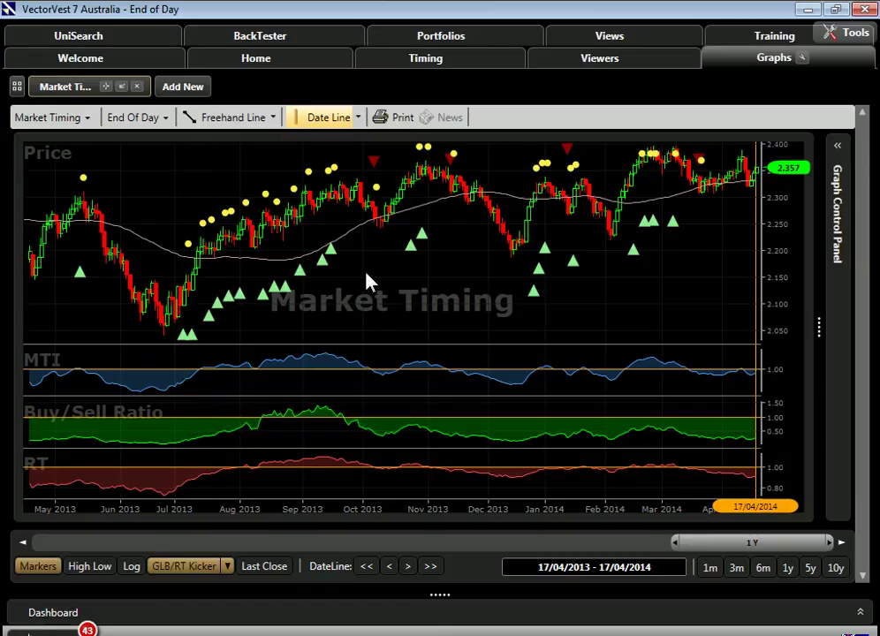
mouse_move(185, 346)
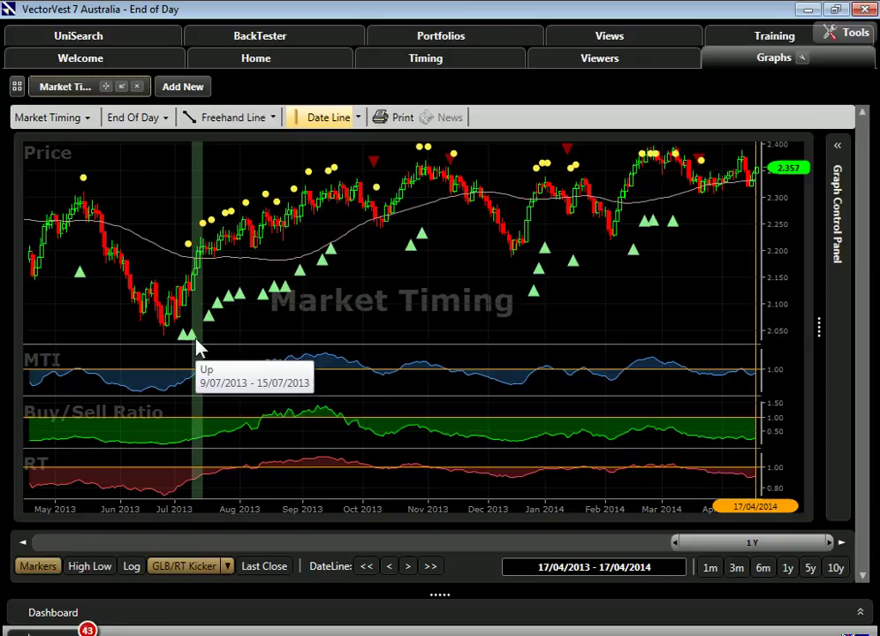
Start a new backtest of an idea and set its market timing to GLB/RT Kicker
click(292, 36)
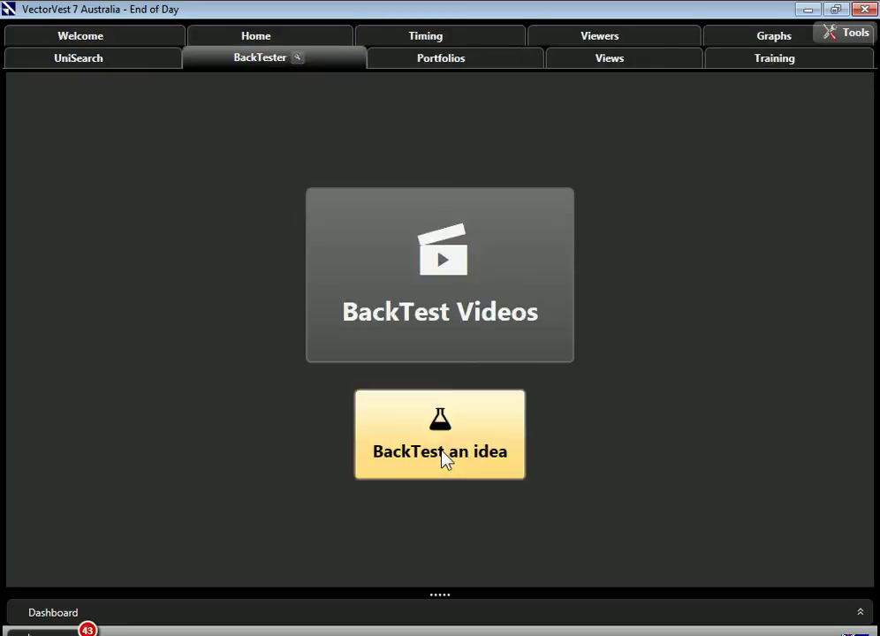
click(446, 451)
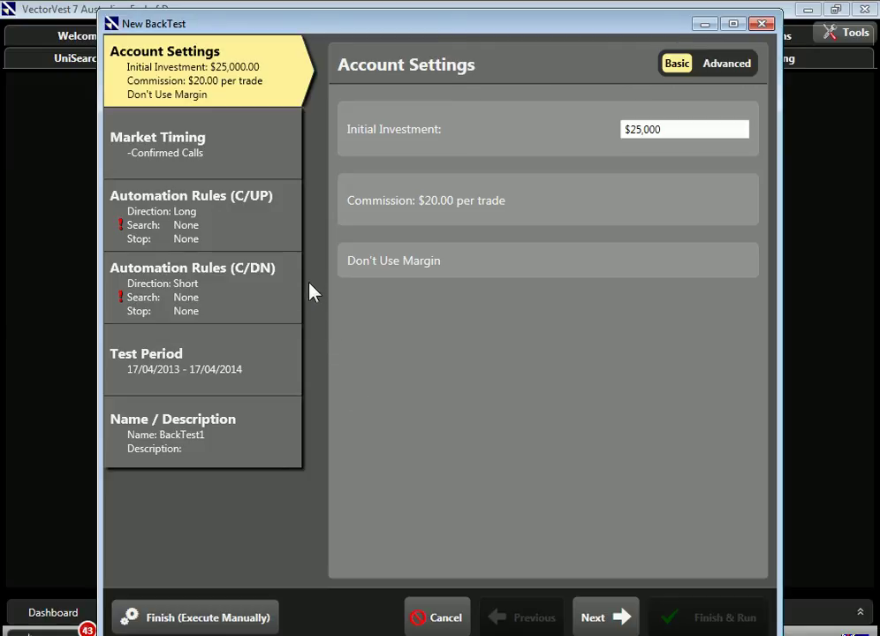
click(230, 152)
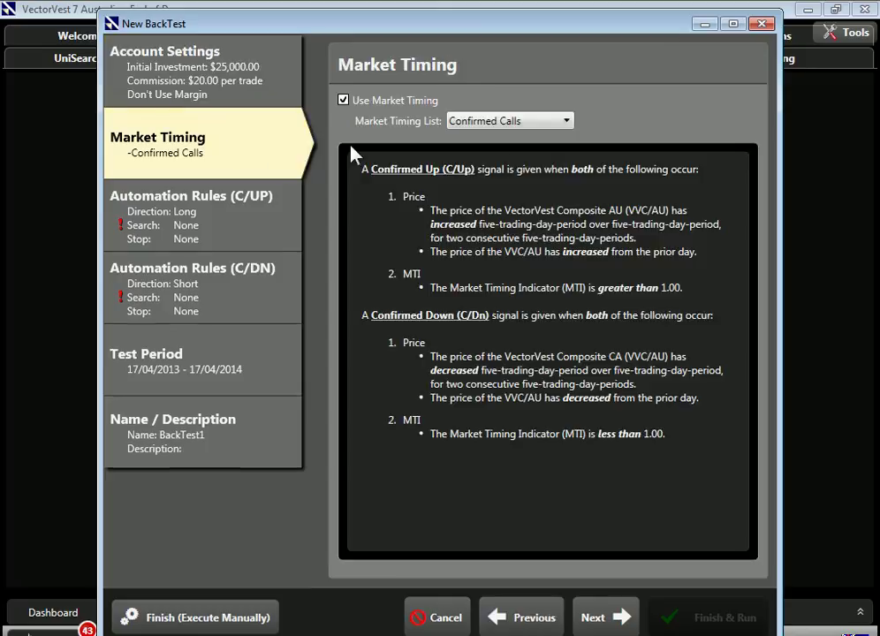
click(568, 121)
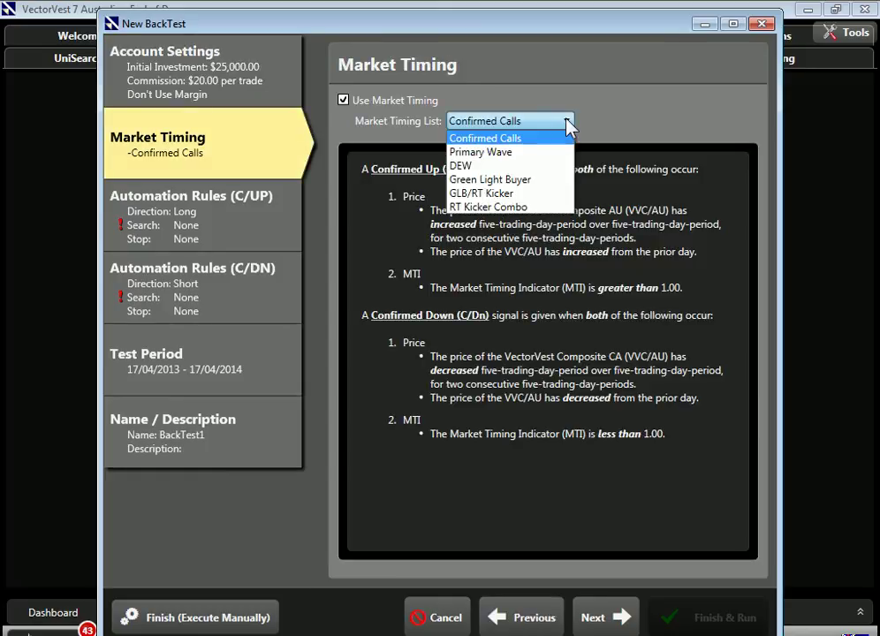
click(515, 193)
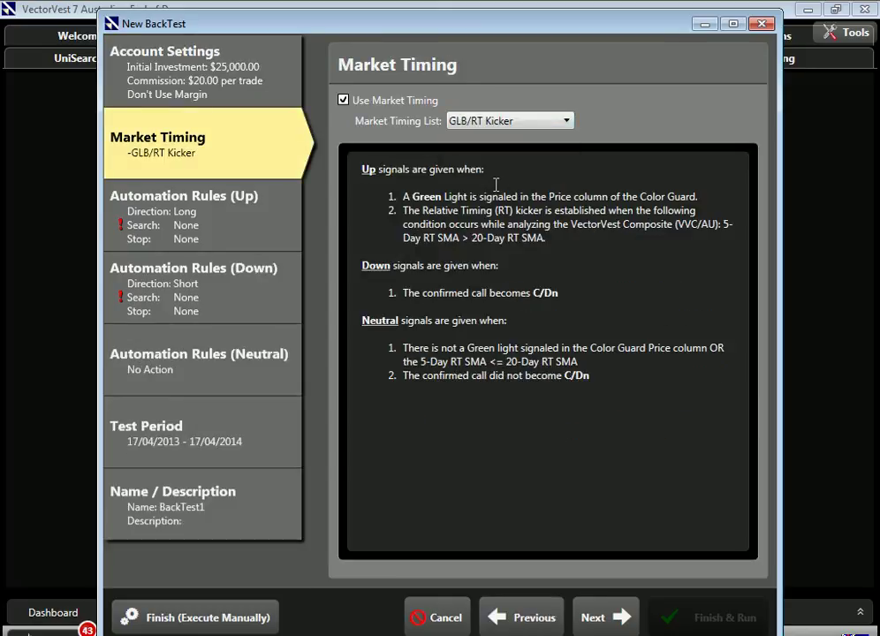
Choose the Jail Break/AU search from the Bottom Fishing searches for buying long when the market is up
click(235, 220)
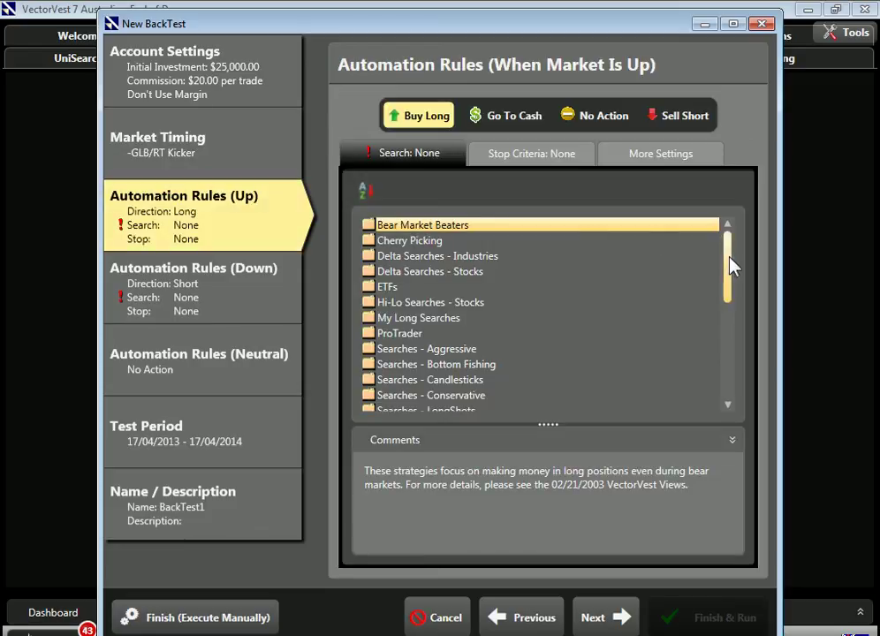
drag(730, 265, 739, 307)
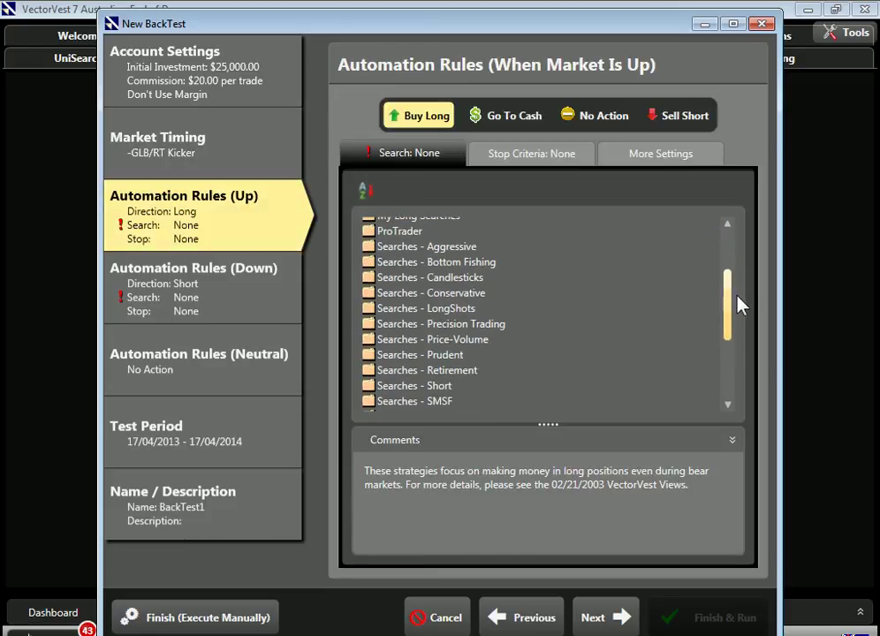
click(450, 264)
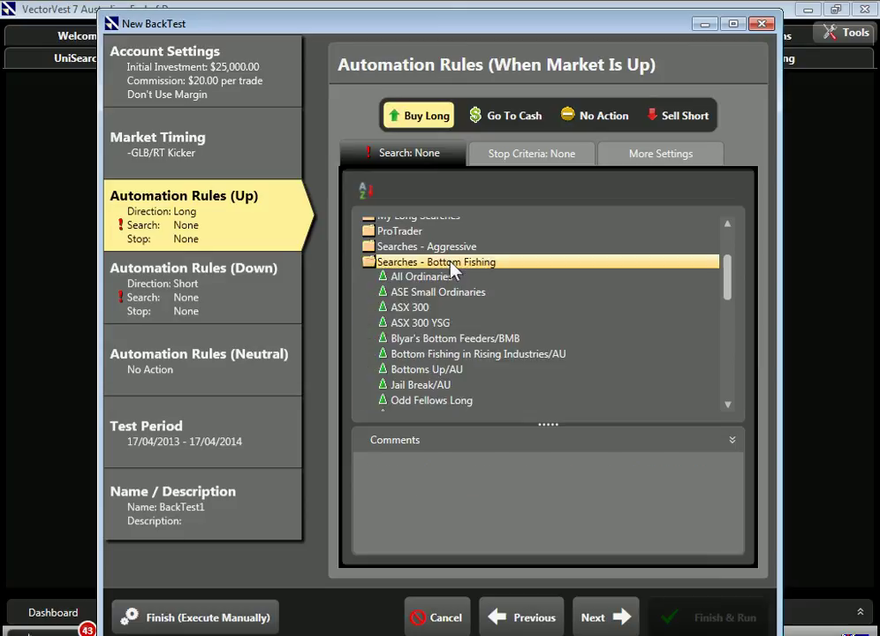
click(414, 389)
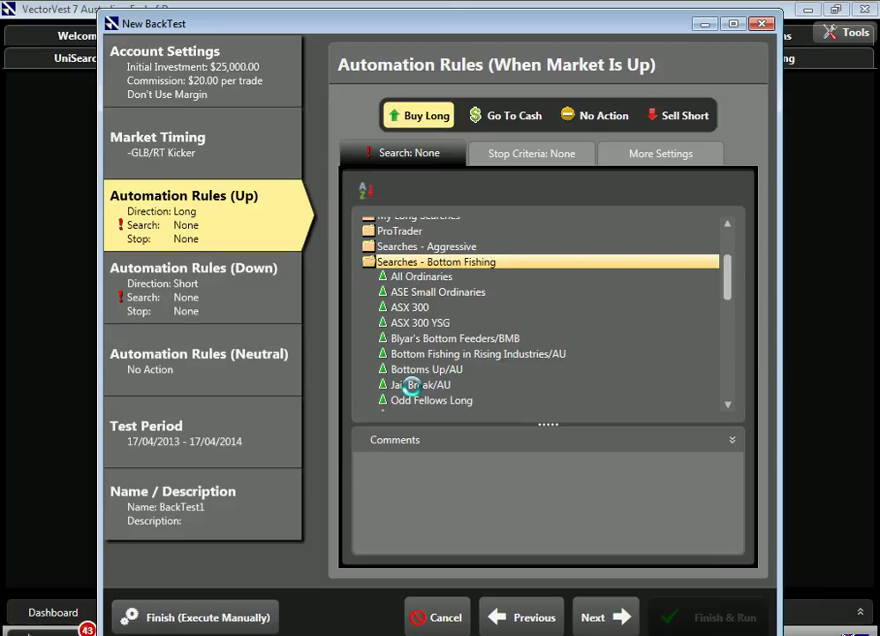
Set the up-market stop criteria to a 10.0 % Trailing Stop
click(549, 158)
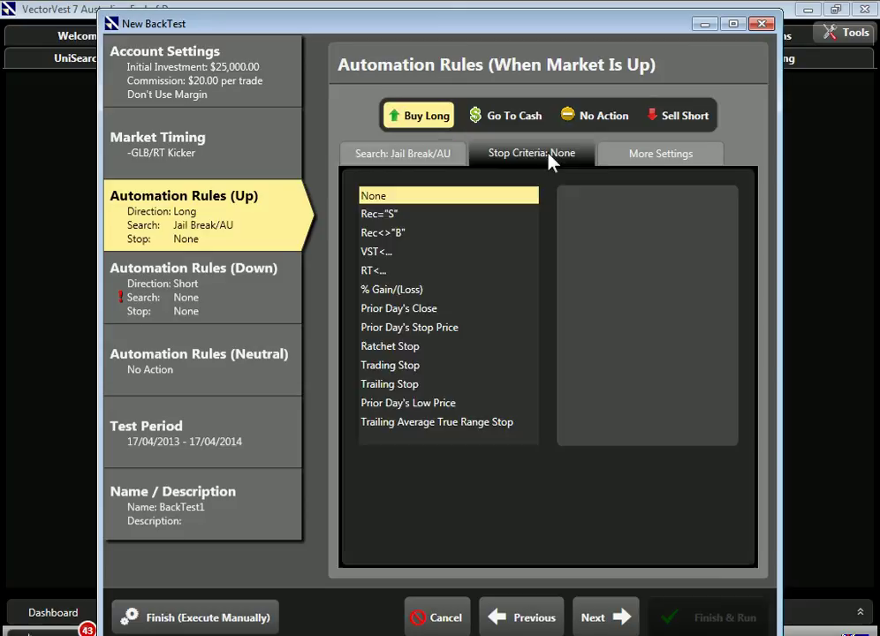
click(402, 292)
click(393, 384)
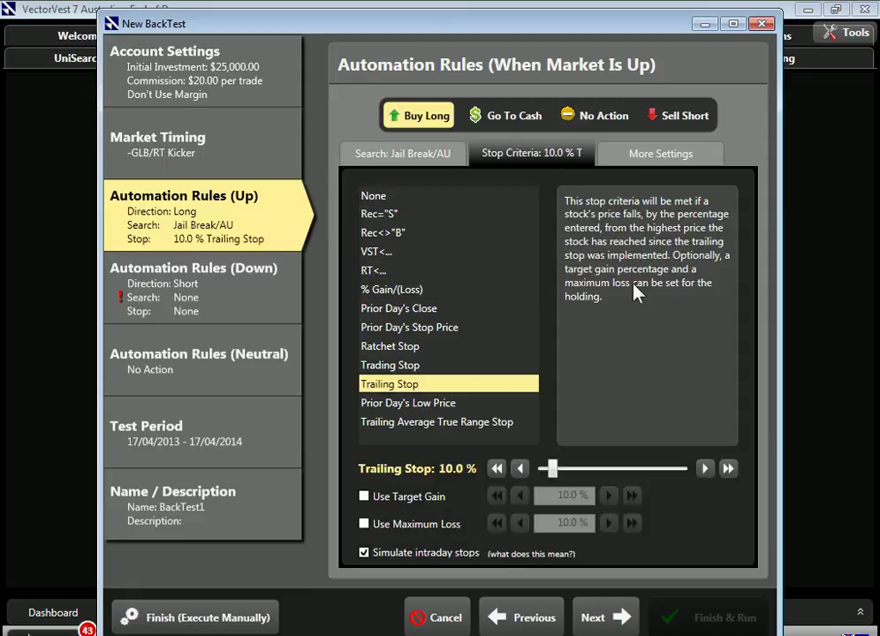
Set the up-market rules to try to maintain 5 positions
click(665, 156)
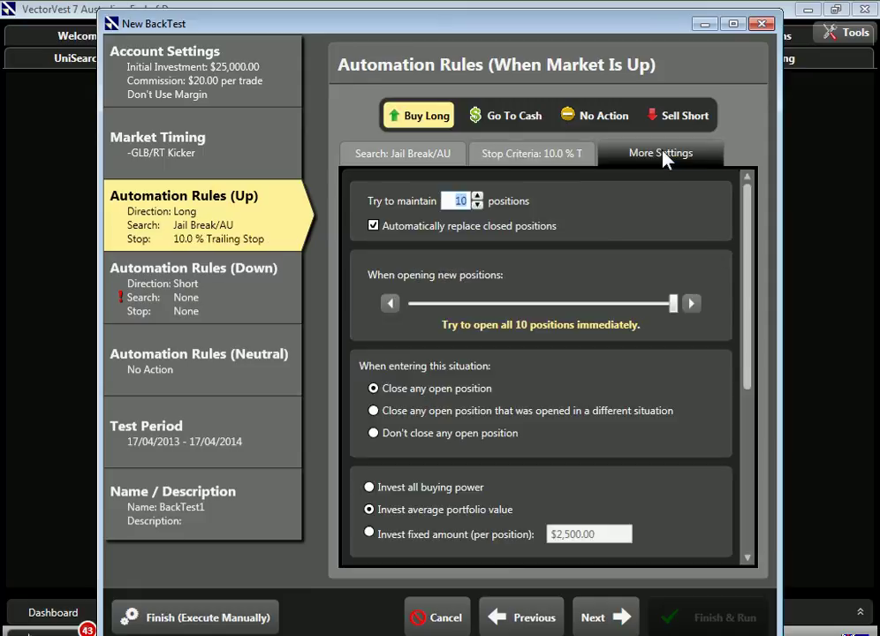
click(479, 205)
click(478, 205)
click(478, 205)
click(479, 206)
click(477, 205)
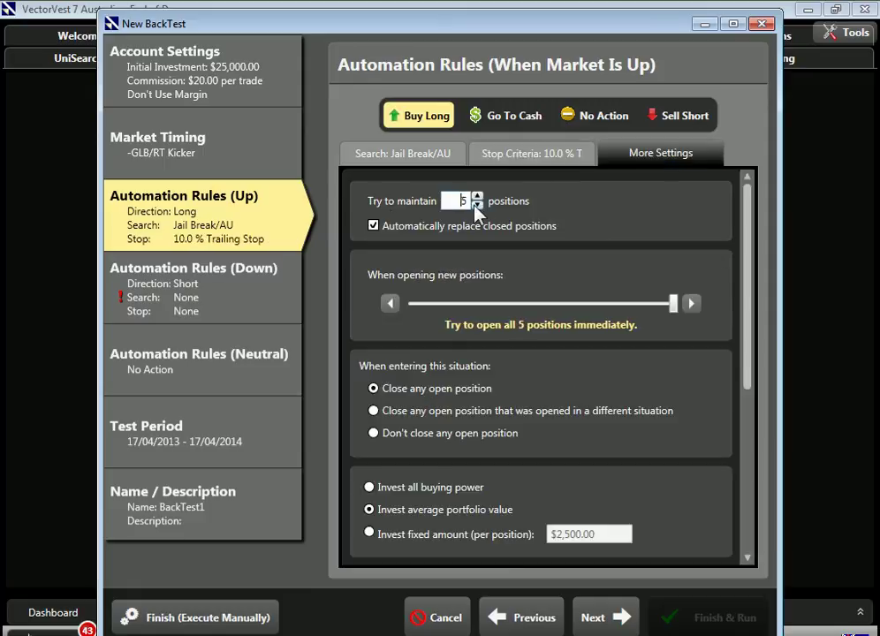
Disable automatic replacement of closed positions and choose not to close any open position when entering the up-market situation
click(373, 227)
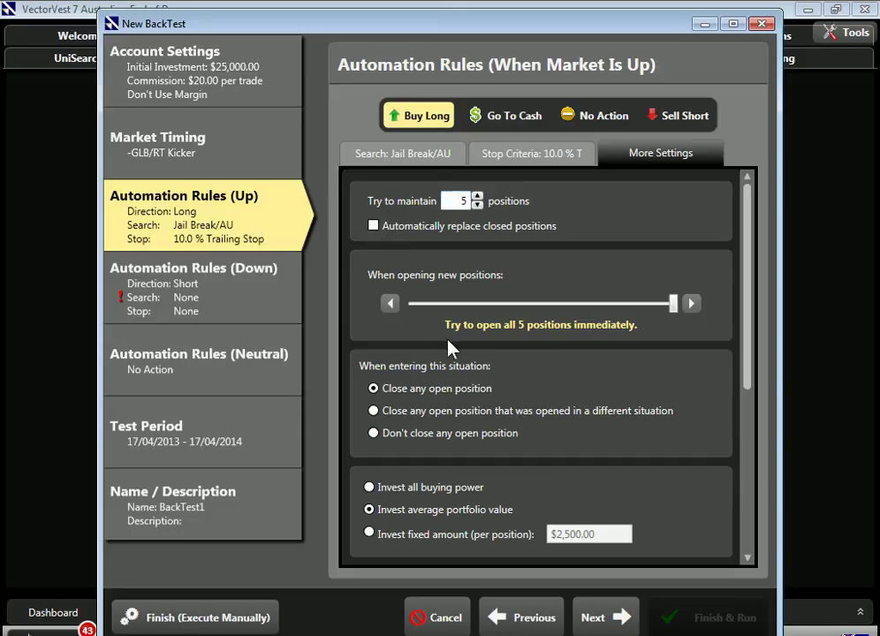
click(373, 435)
drag(748, 336, 762, 534)
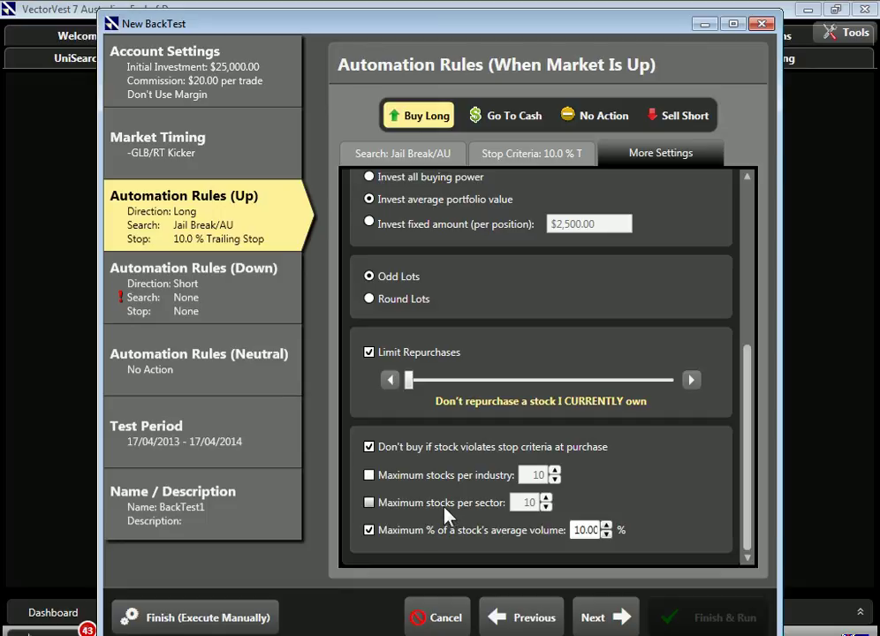
Set the down-market automation rules to No Action and the test period to 4/07/2013 - 15/04/2014
click(236, 301)
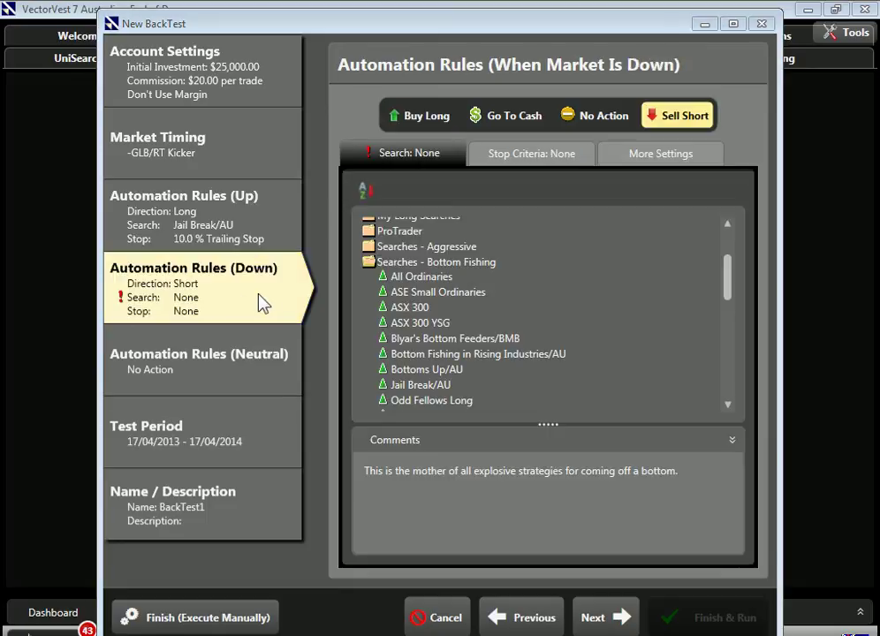
click(600, 124)
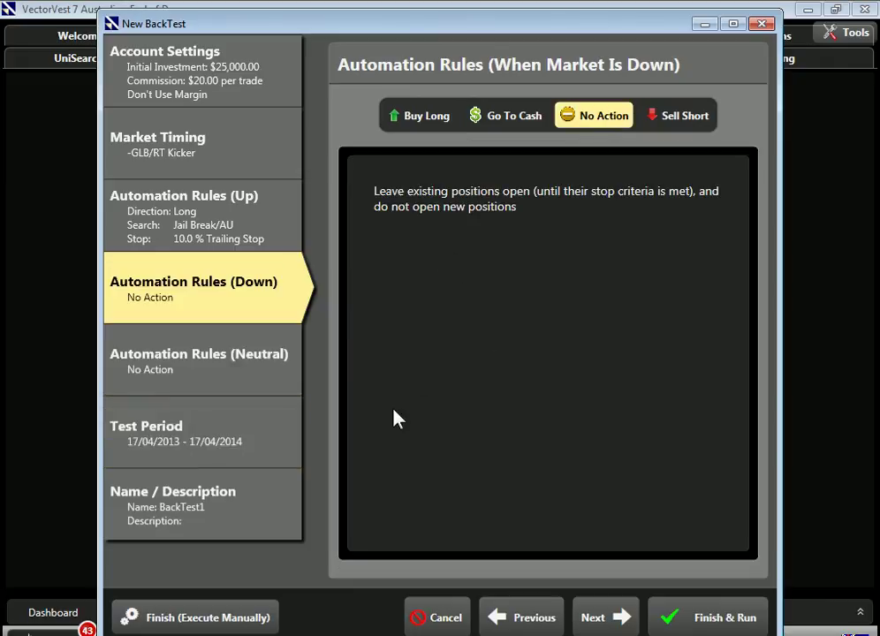
click(263, 425)
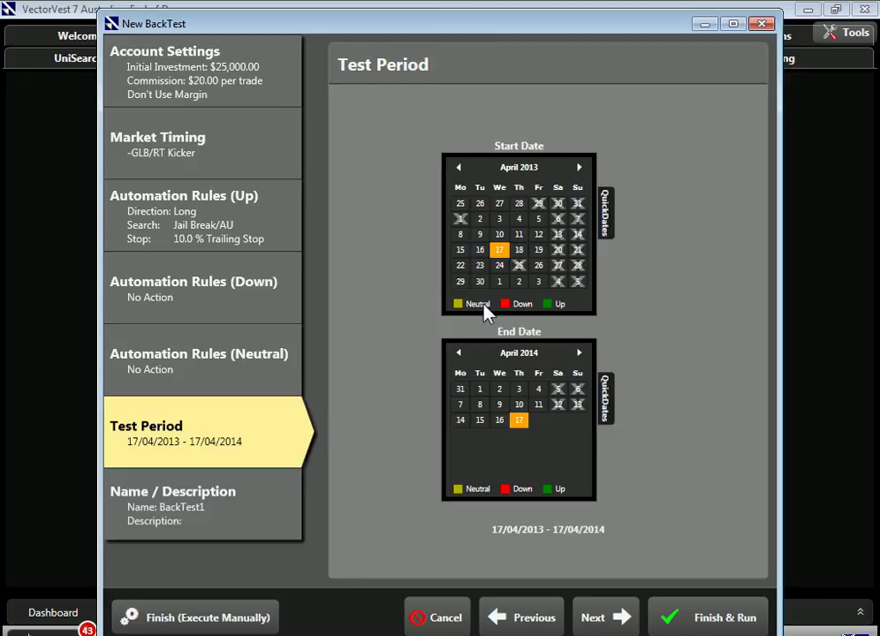
click(579, 168)
click(579, 168)
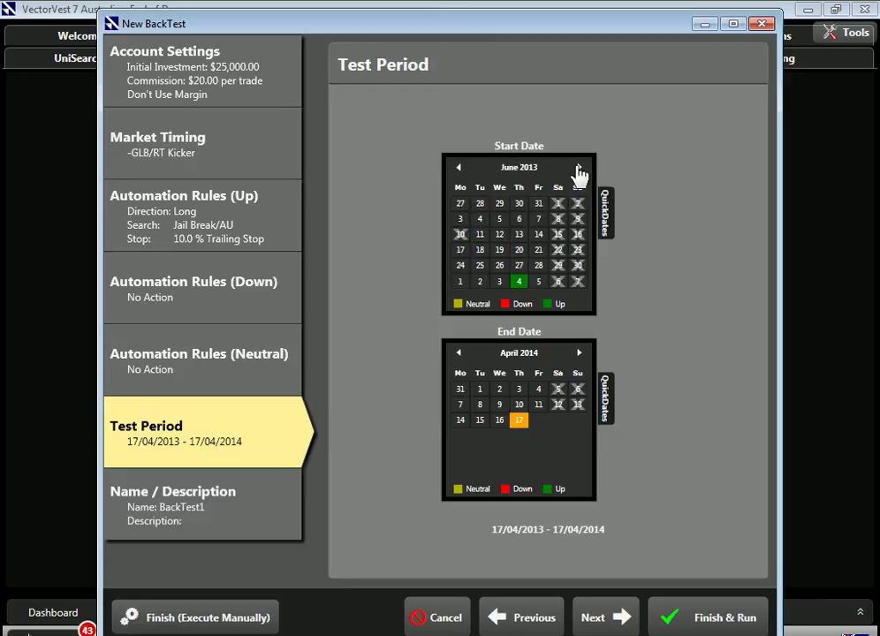
click(579, 168)
click(519, 218)
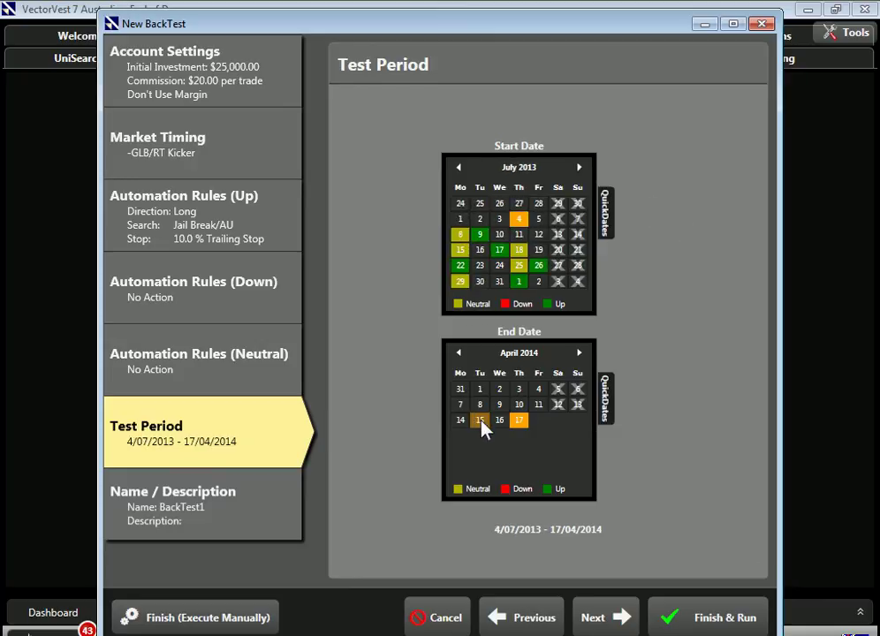
click(480, 419)
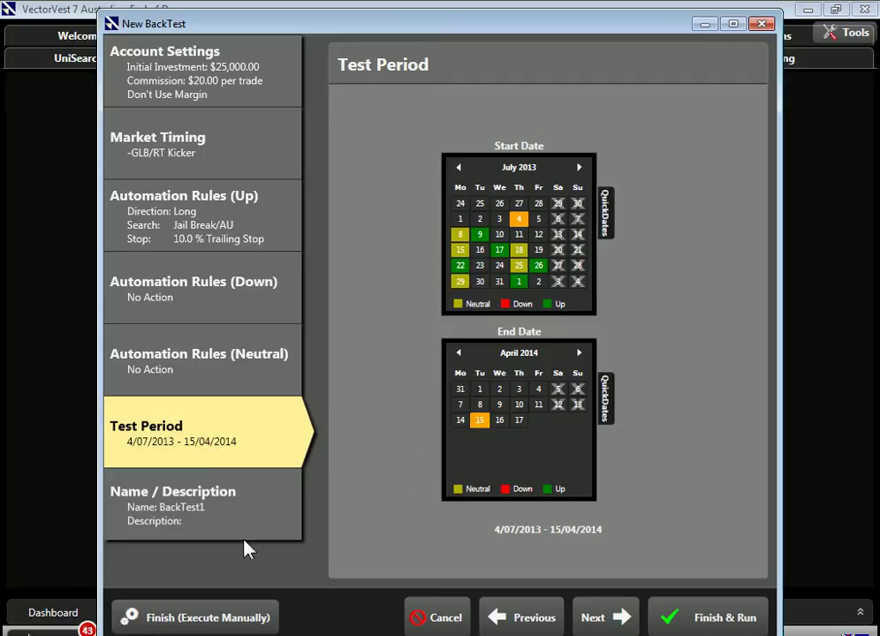
Name the backtest "Jail Break AU - T10" and finish the setup by running it
click(224, 522)
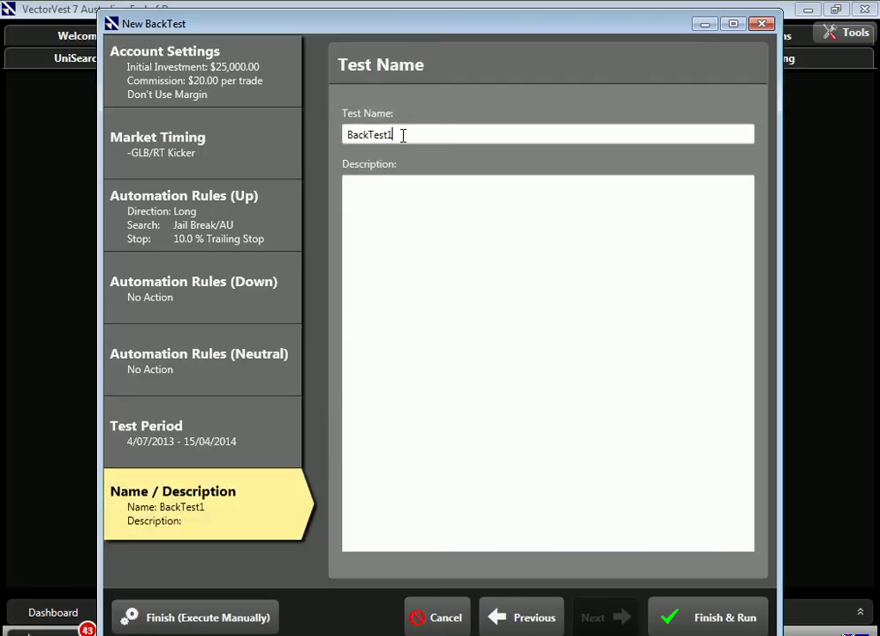
drag(403, 135, 327, 144)
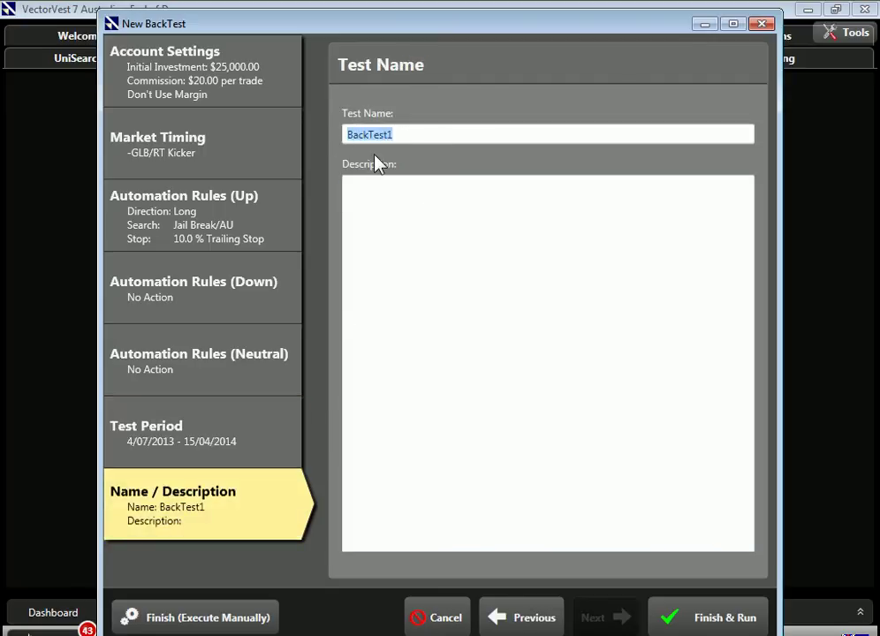
text(Jail)
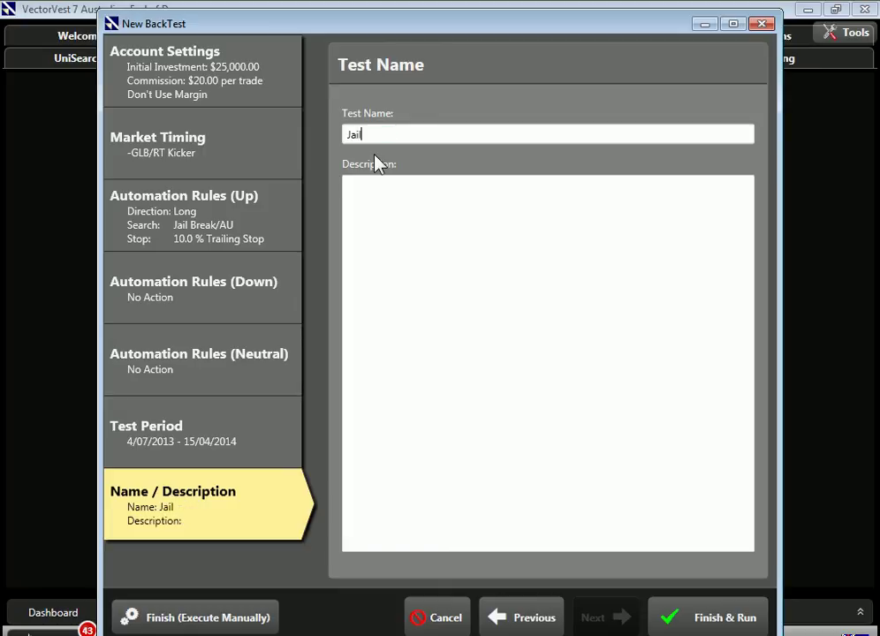
text( Bra)
text(ake)
key(BackSpace)
text(AU)
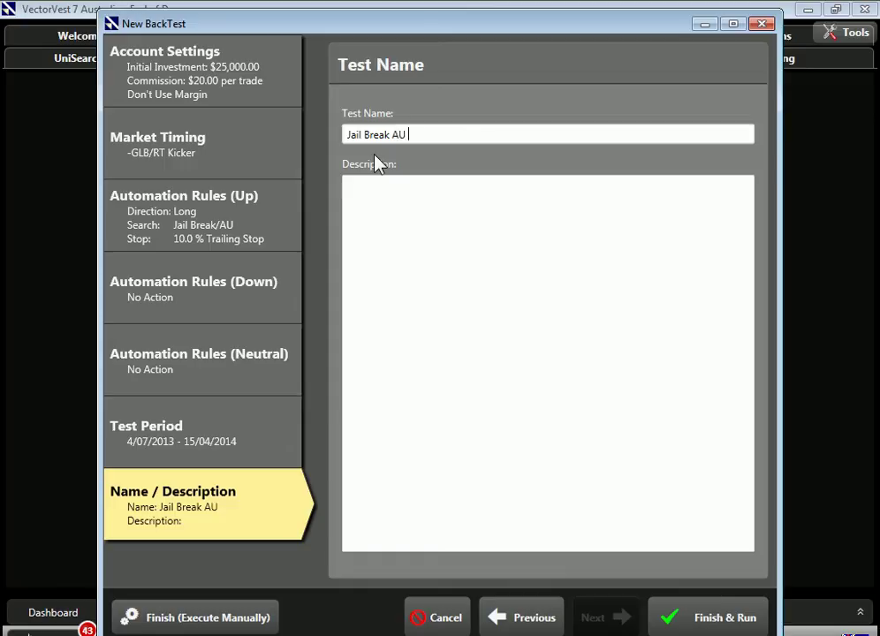
text( - T10)
click(737, 622)
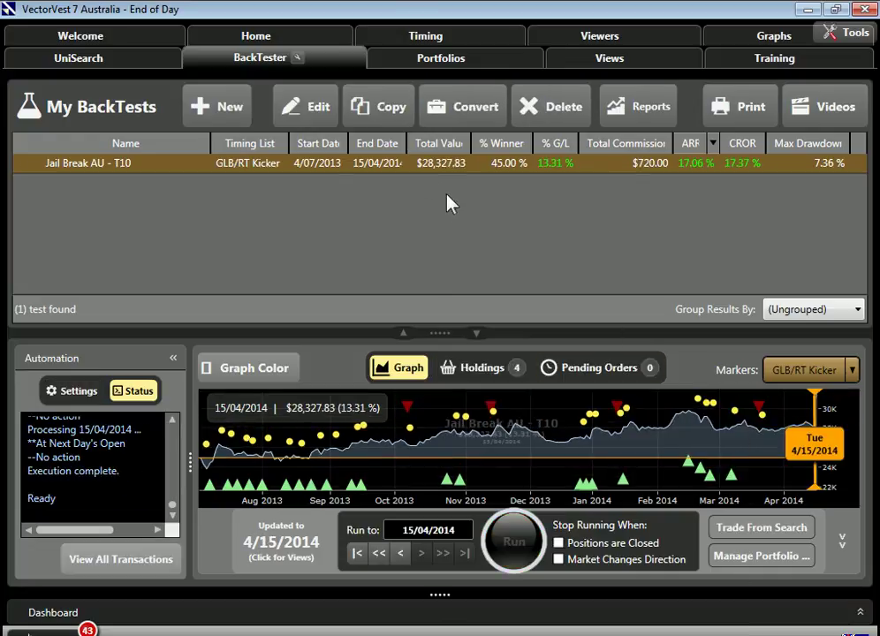
Copy the Jail Break AU - T10 backtest and switch the copy's up-market search to S&P/ASX 200 from the Bottom Fishing searches
click(382, 106)
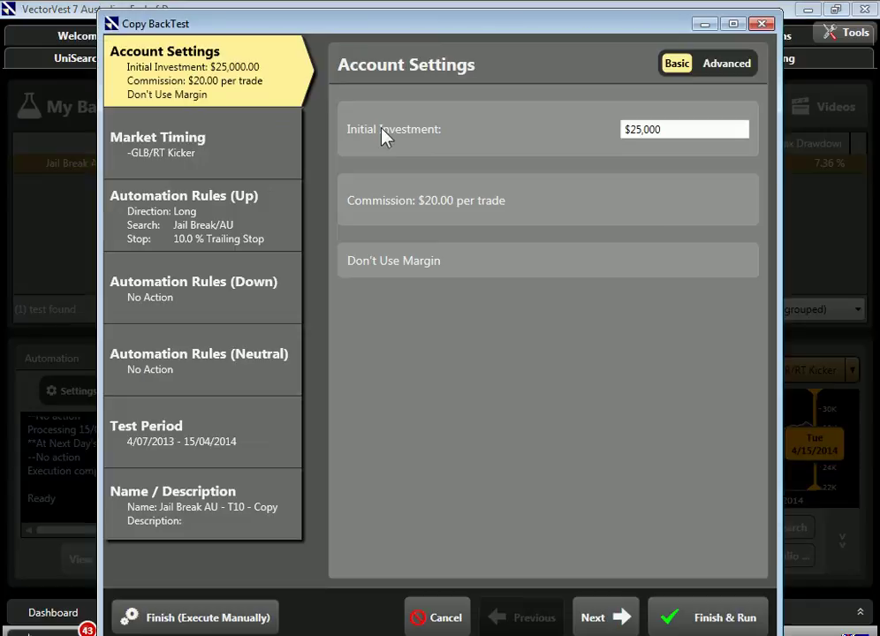
click(247, 220)
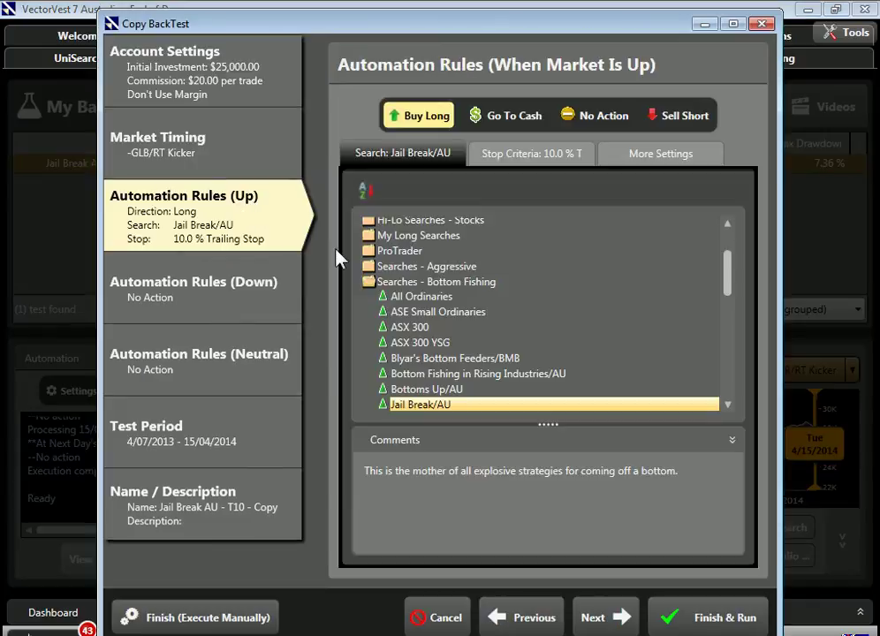
click(730, 409)
click(731, 410)
click(730, 409)
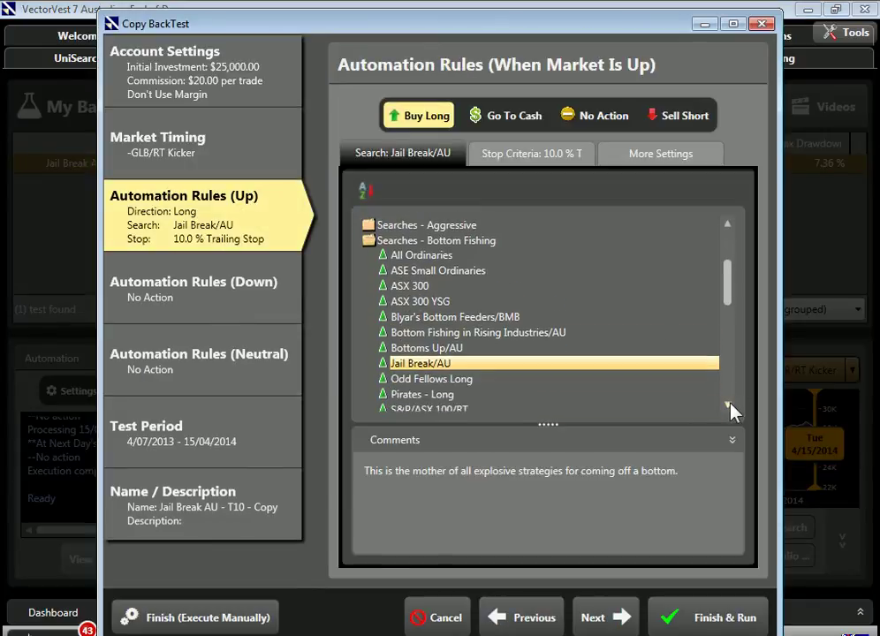
click(730, 409)
scroll(530, 372, down, 1)
click(416, 346)
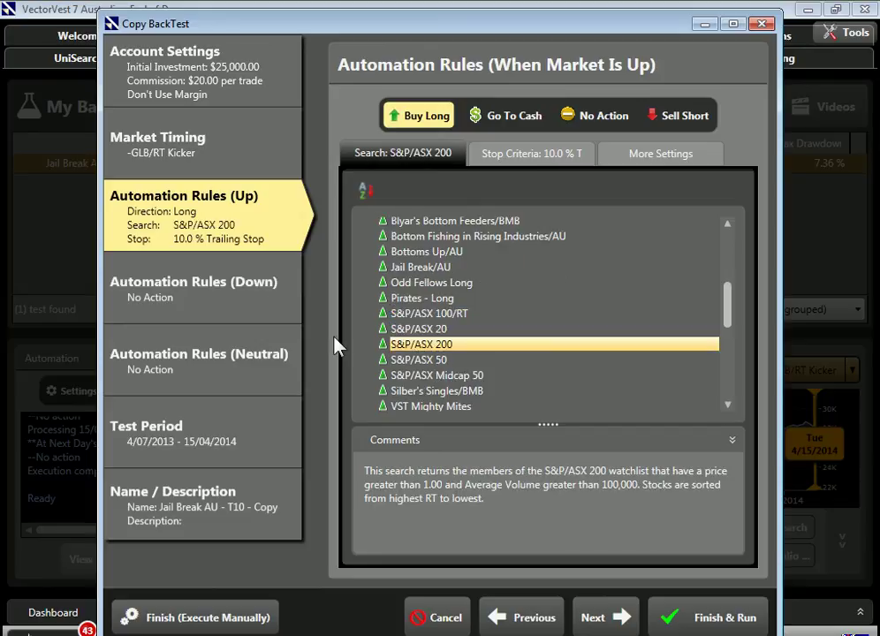
Rename the copied backtest "S&P/ASX - T10" and run it
click(236, 527)
click(473, 136)
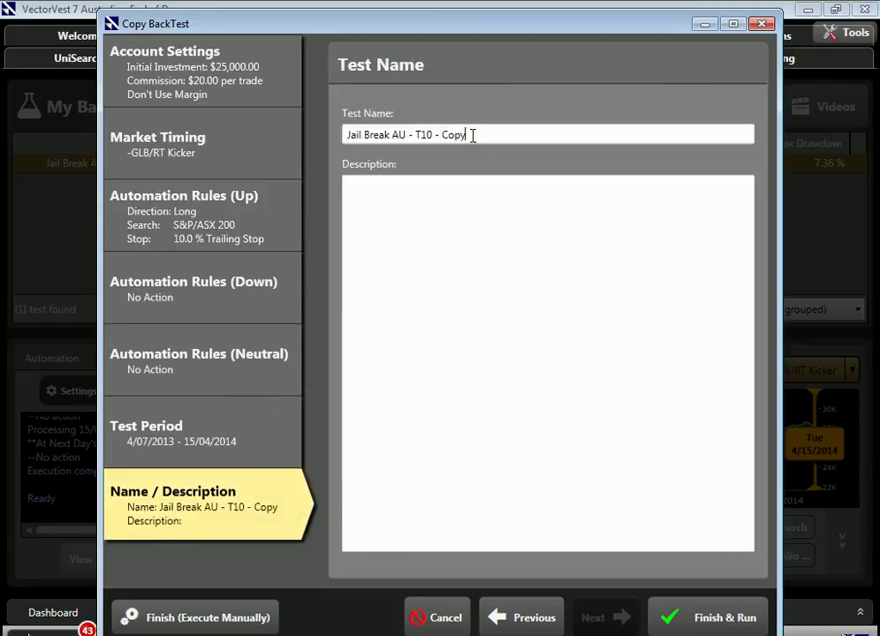
key(BackSpace)
key(BackSpace)
key(BackSpace)
key(BackSpace)
key(BackSpace)
key(BackSpace)
key(BackSpace)
key(BackSpace)
key(BackSpace)
key(BackSpace)
key(BackSpace)
key(BackSpace)
key(BackSpace)
key(BackSpace)
key(BackSpace)
key(BackSpace)
key(BackSpace)
key(BackSpace)
key(BackSpace)
key(BackSpace)
text(S&P/AS)
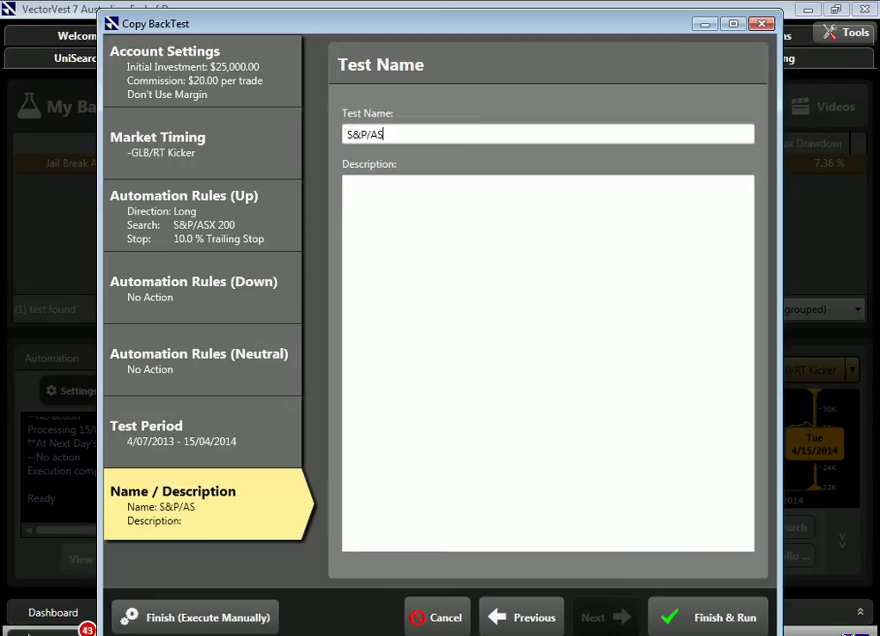
text(X - T10)
click(674, 617)
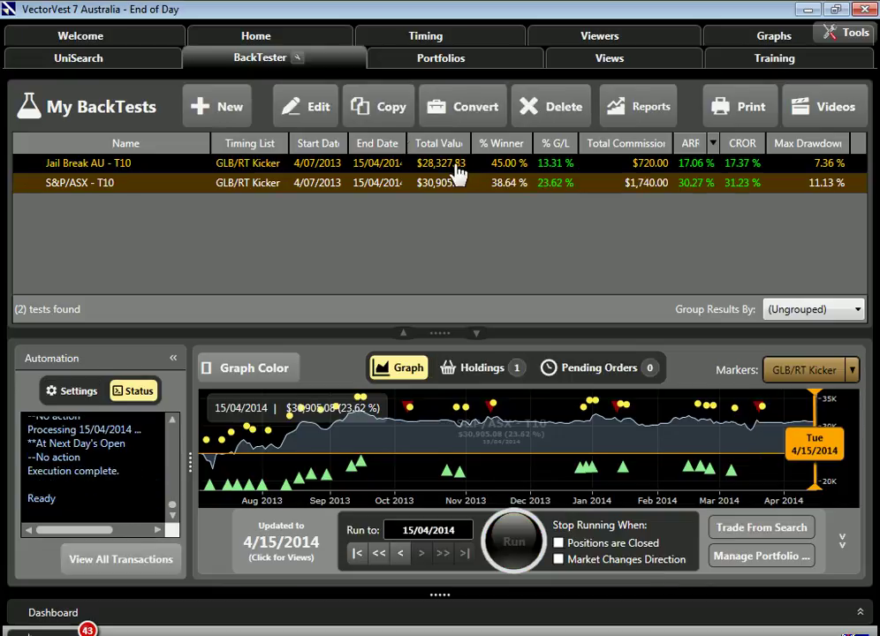
Copy the S&P/ASX - T10 backtest and switch the copy's up-market search to VST Mighty Mites
click(391, 117)
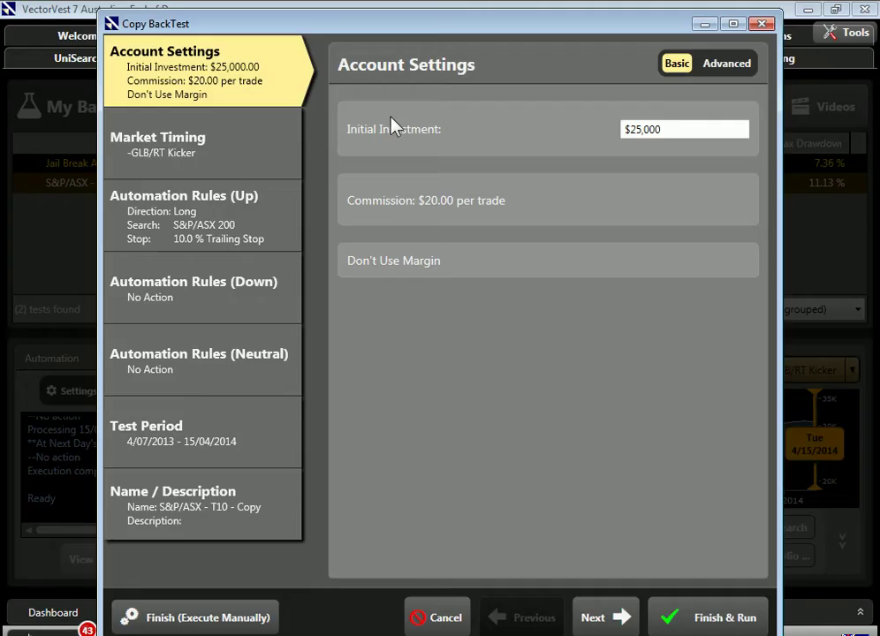
click(231, 220)
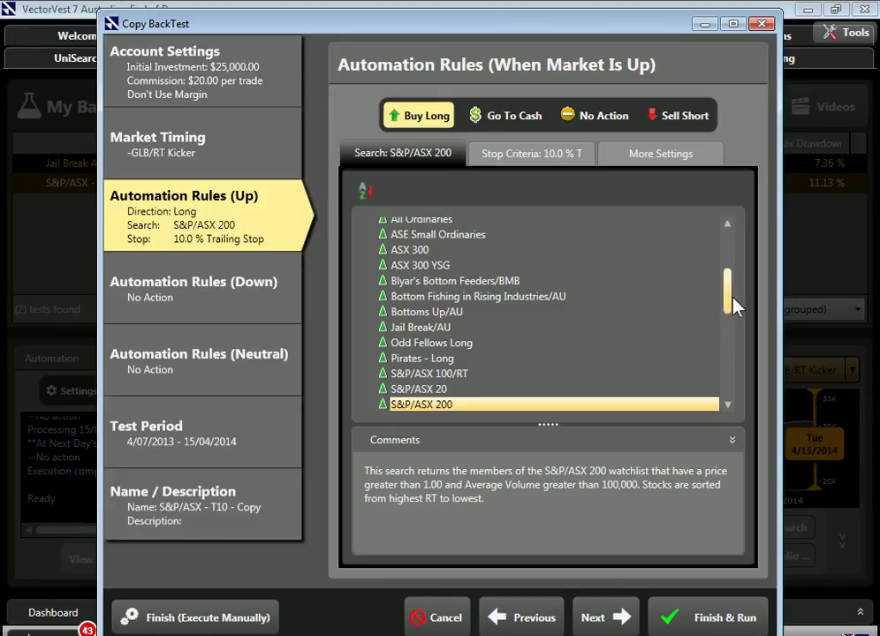
drag(733, 308, 727, 334)
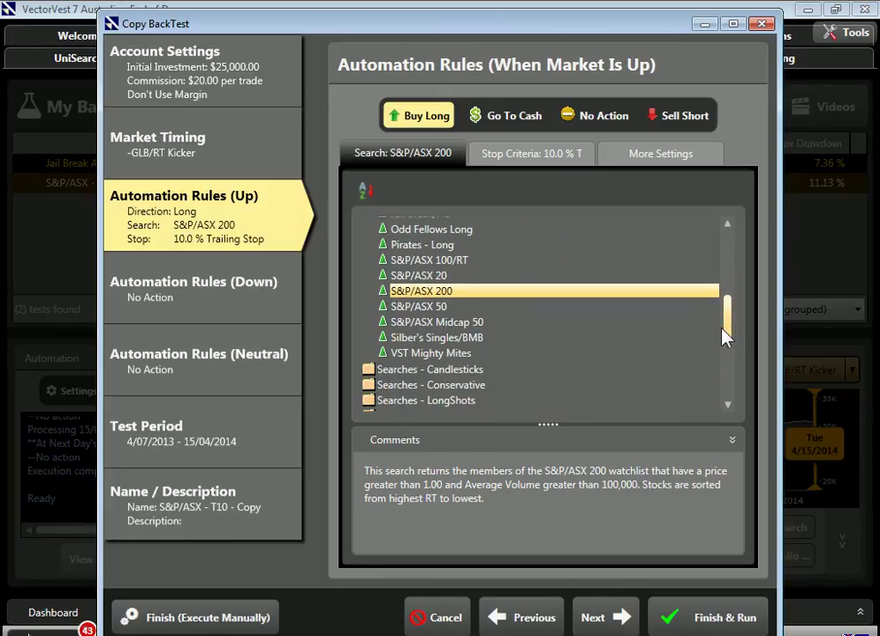
click(454, 353)
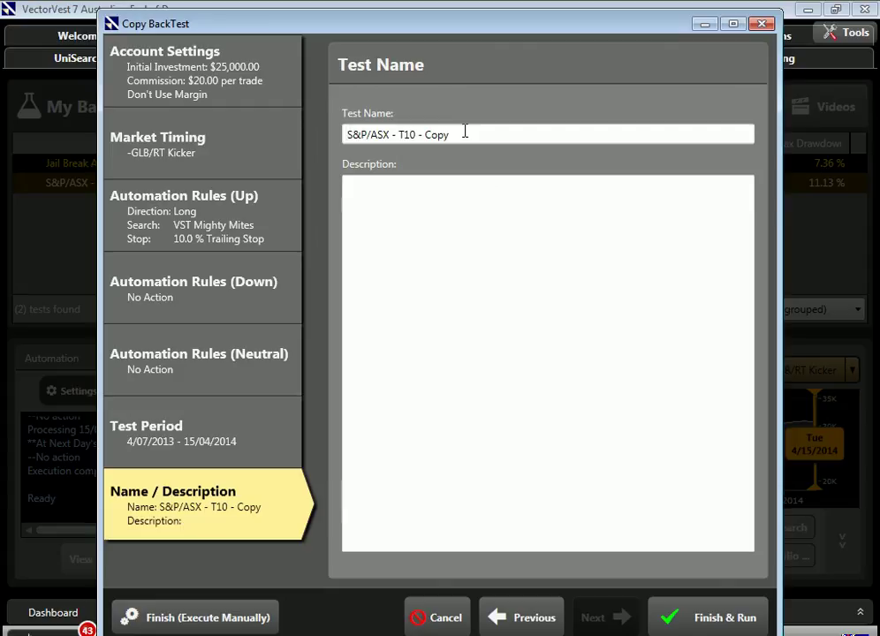
Rename the copied backtest "VST Mighty Mites - T10" and run it
key(BackSpace)
key(BackSpace)
key(BackSpace)
key(BackSpace)
key(BackSpace)
key(BackSpace)
key(BackSpace)
key(BackSpace)
key(BackSpace)
key(BackSpace)
key(BackSpace)
key(BackSpace)
key(BackSpace)
key(BackSpace)
key(BackSpace)
key(BackSpace)
key(BackSpace)
key(BackSpace)
key(BackSpace)
key(BackSpace)
text(VST Mighty Mites - T10)
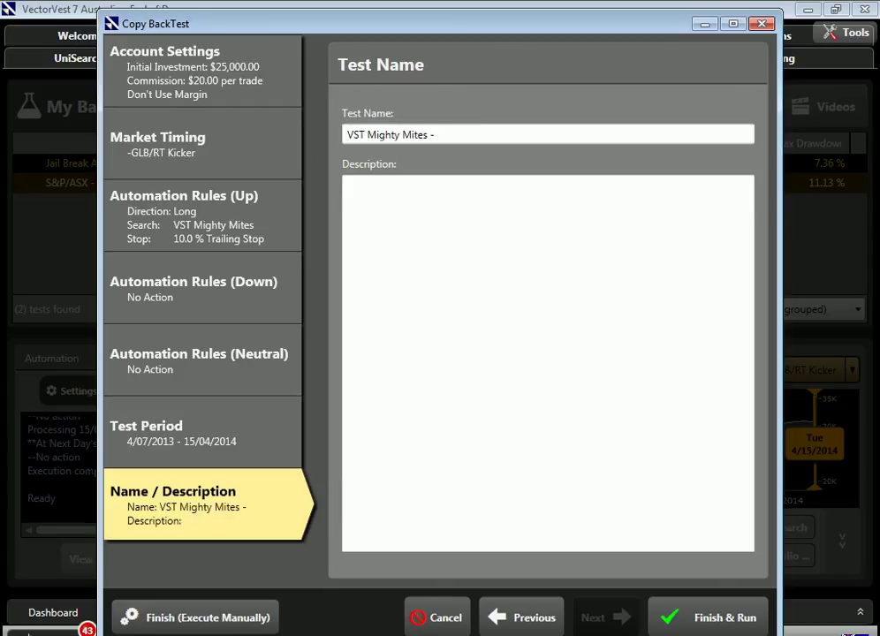
click(712, 618)
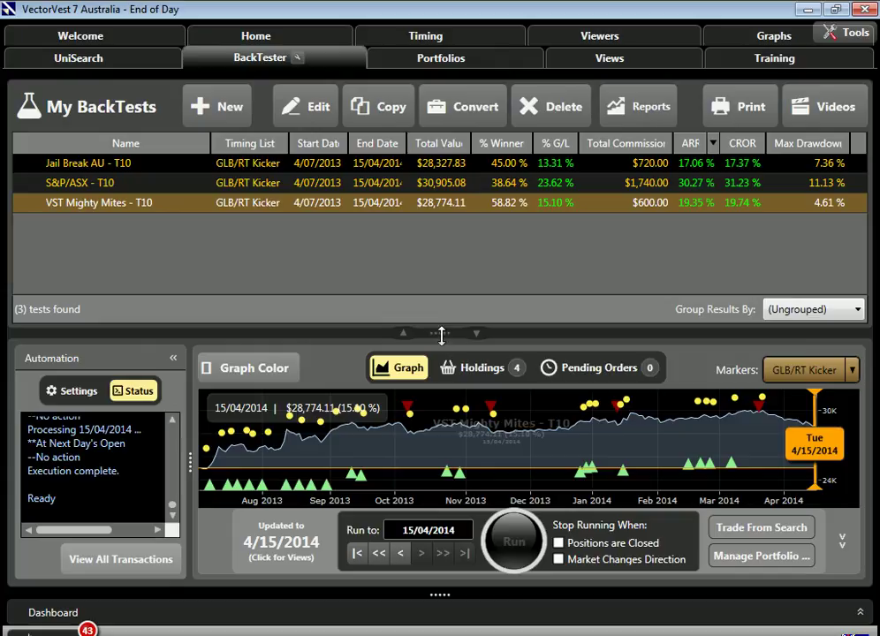
Enlarge the backtest performance graph and sort the backtests by % G/L from highest to lowest
drag(441, 334, 450, 252)
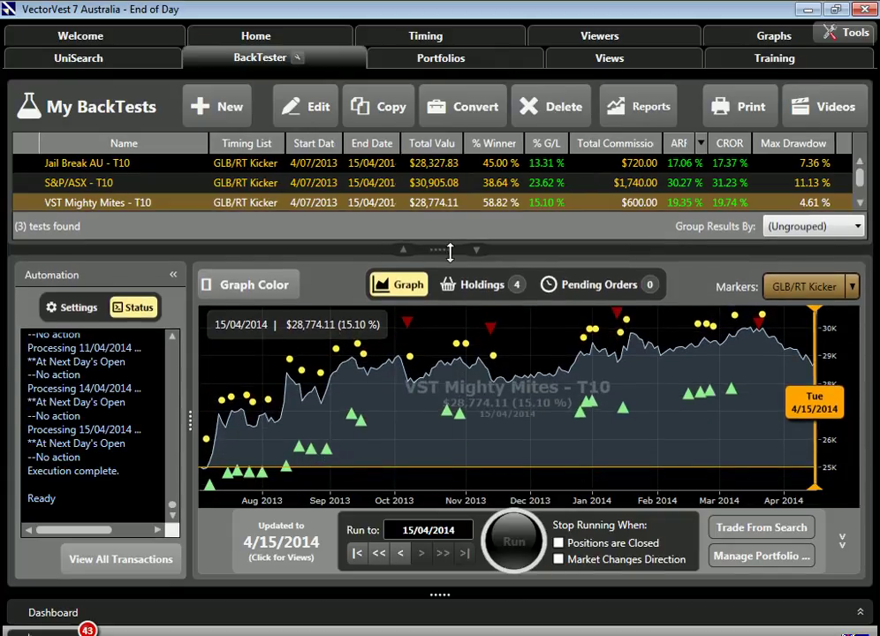
click(174, 276)
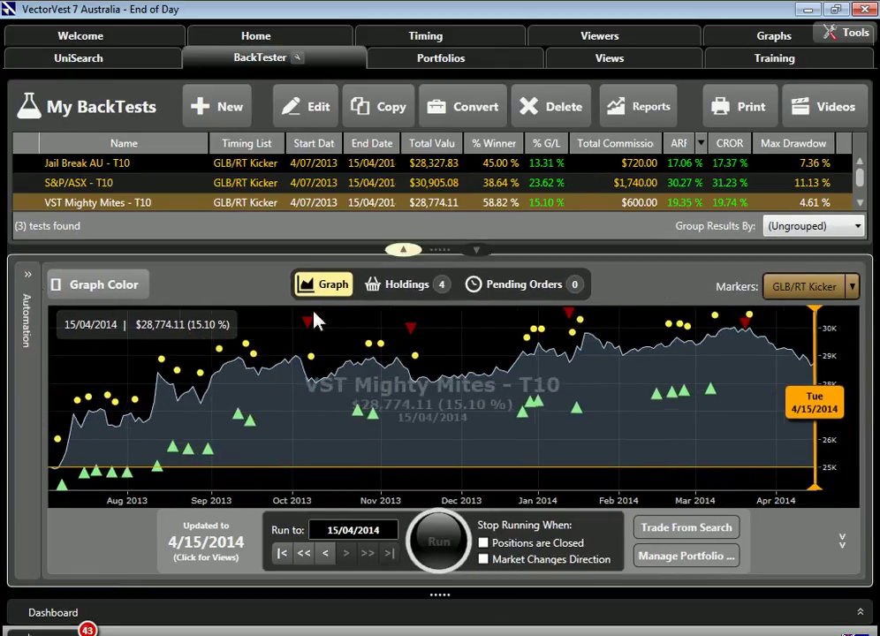
click(548, 144)
click(549, 146)
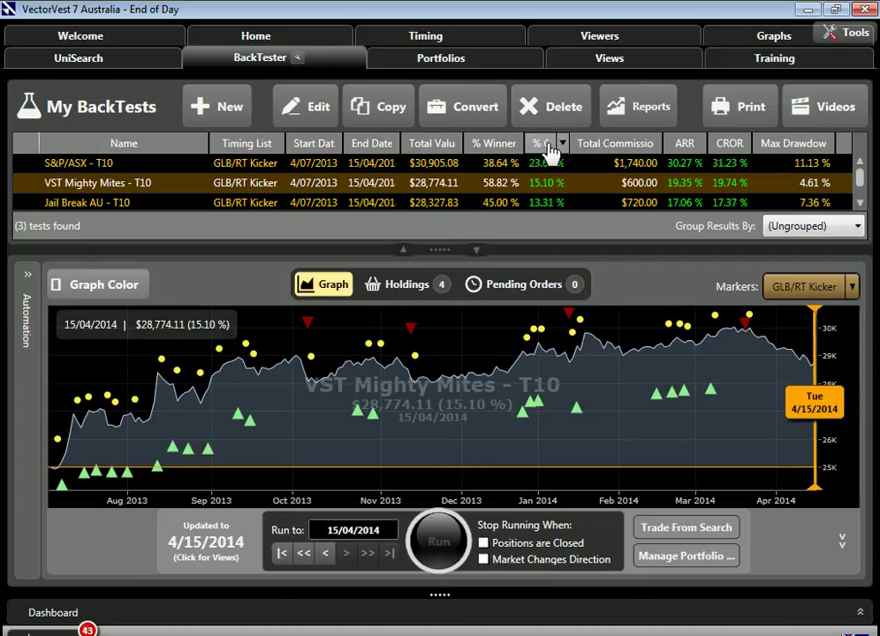
Compare the performance graphs of the S&P/ASX, VST Mighty Mites and Jail Break AU backtests, ending on VST Mighty Mites - T10
click(168, 166)
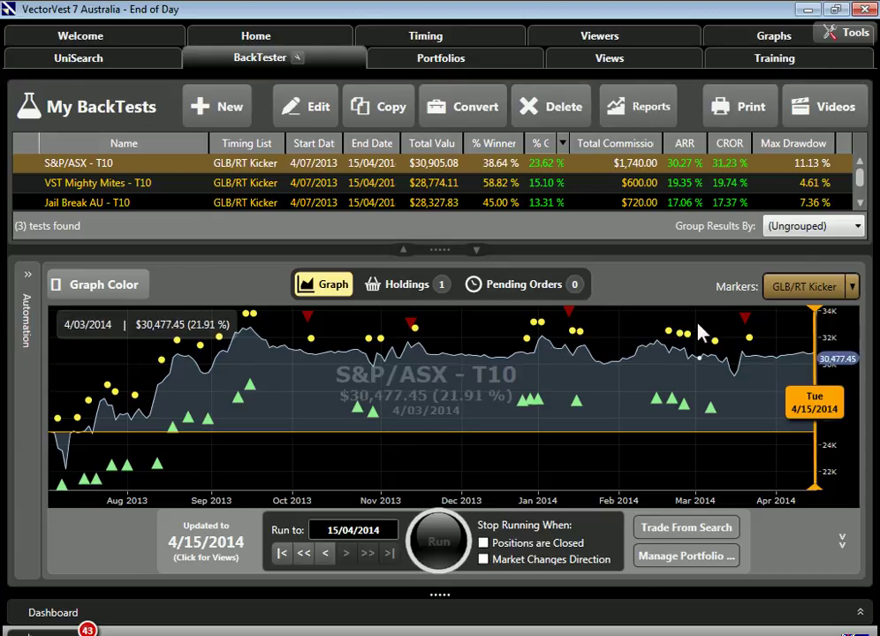
click(461, 186)
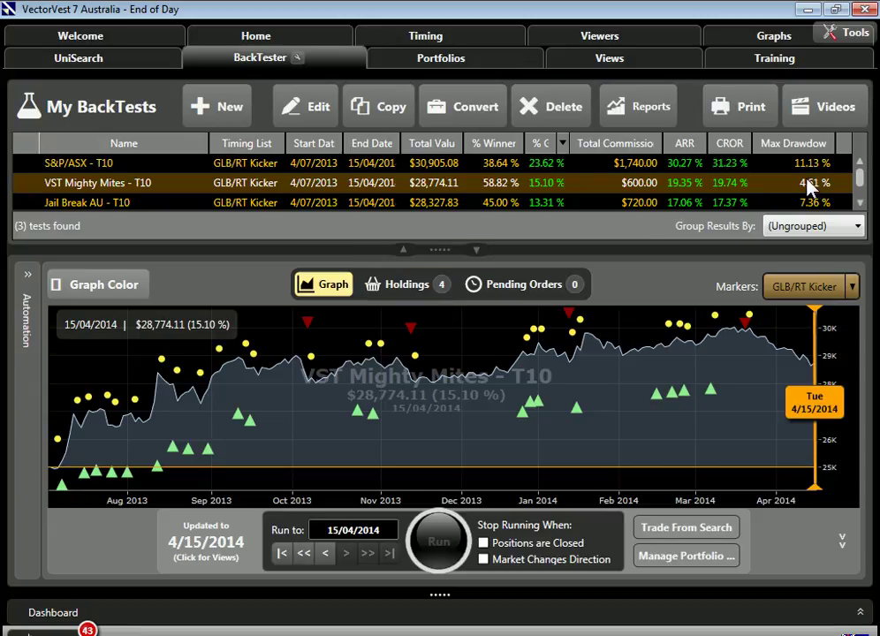
click(414, 203)
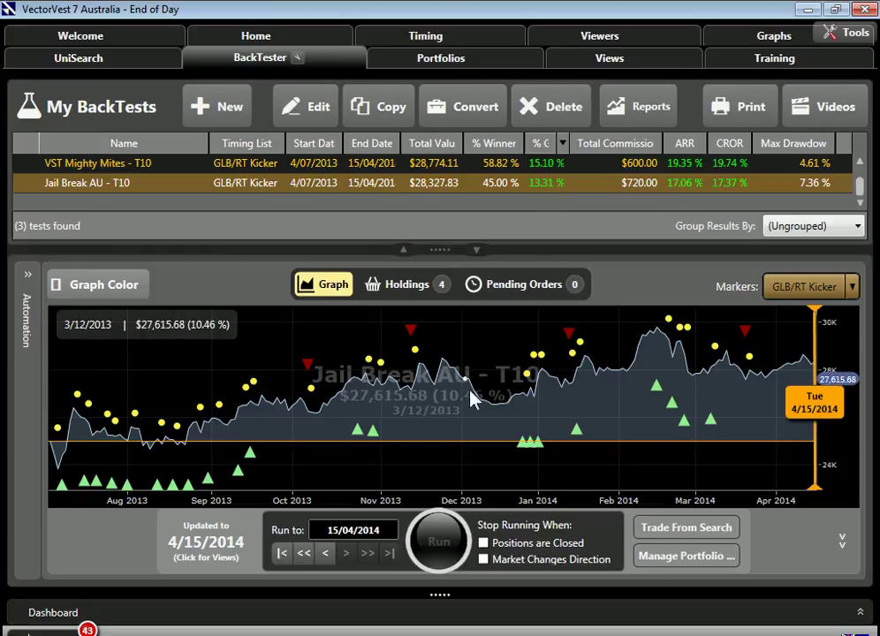
click(411, 164)
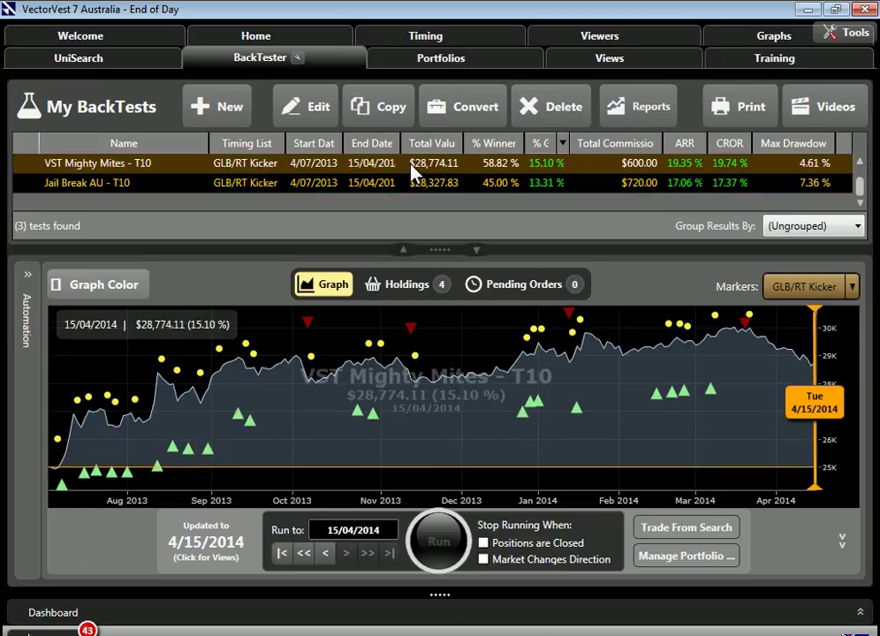
click(860, 164)
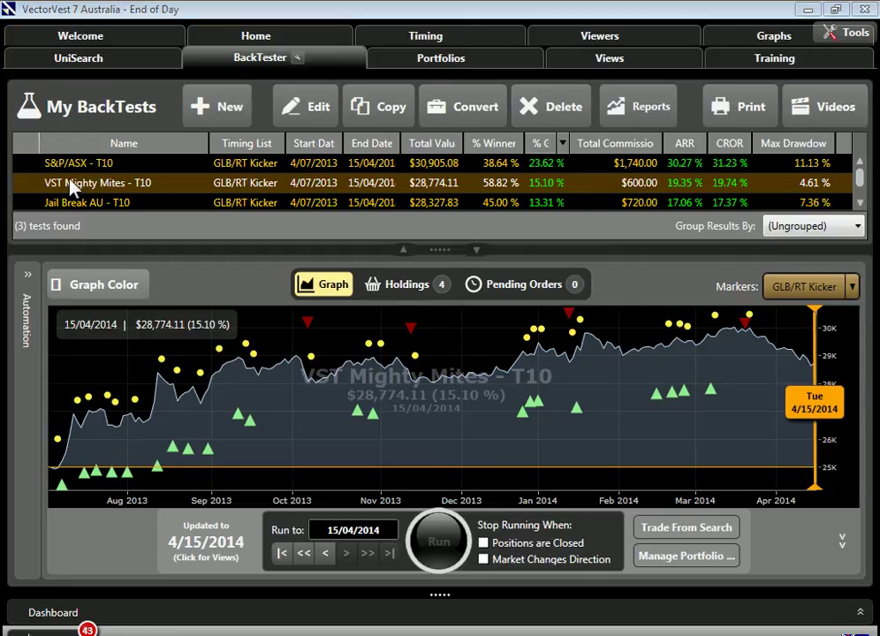
Copy the VST Mighty Mites - T10 backtest and change its up-market stop to a Trailing Average True Range Stop with period 15
click(388, 106)
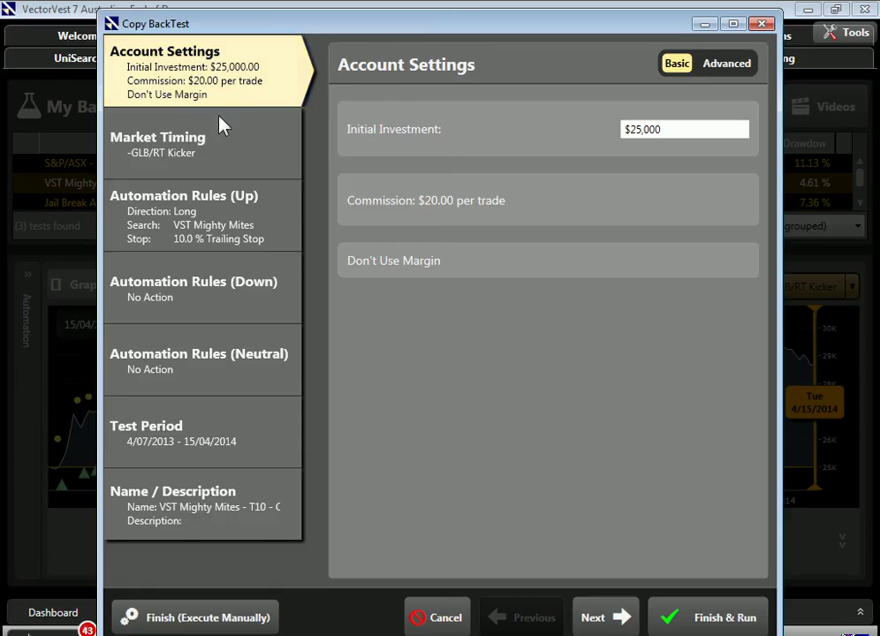
click(227, 231)
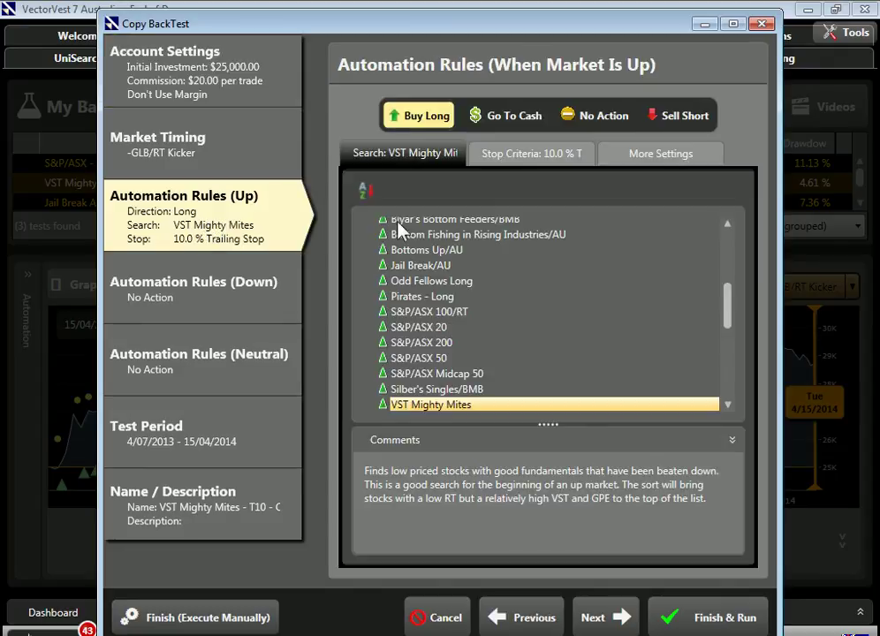
click(518, 157)
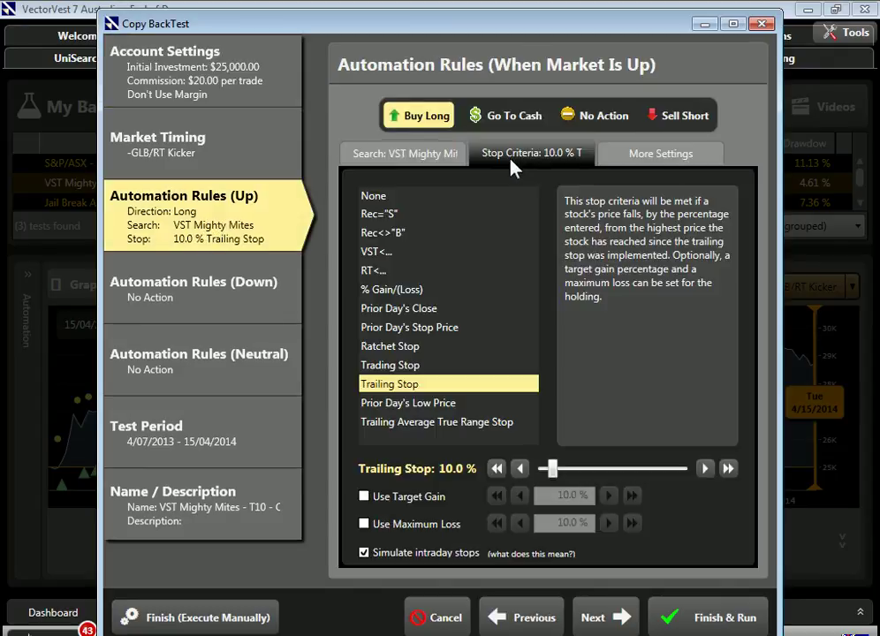
click(428, 423)
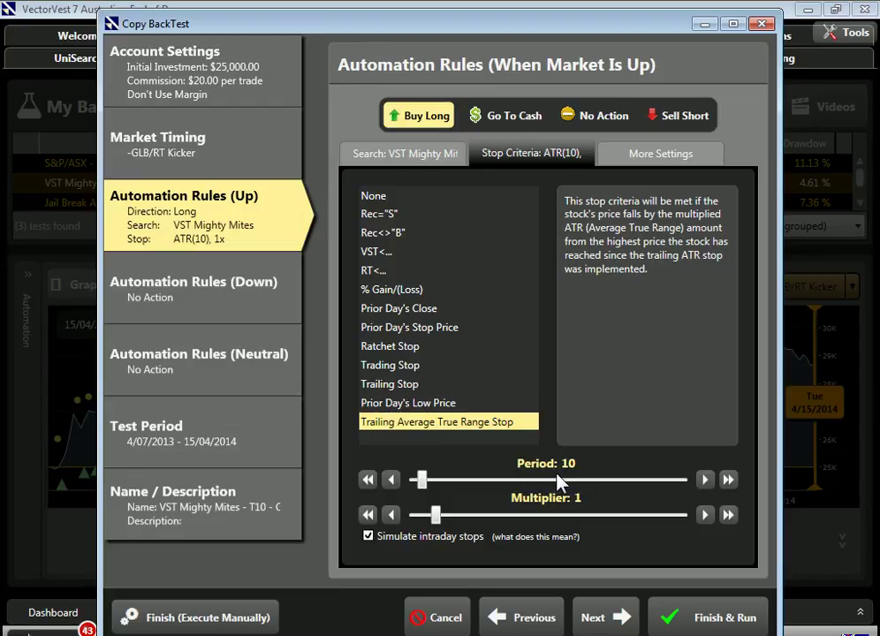
click(706, 480)
click(705, 480)
click(705, 480)
click(705, 480)
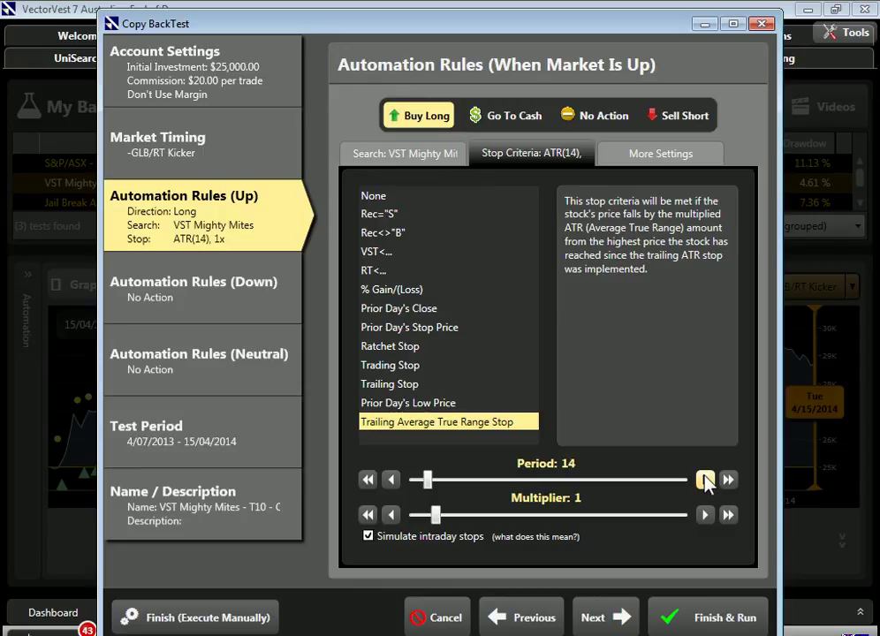
click(705, 480)
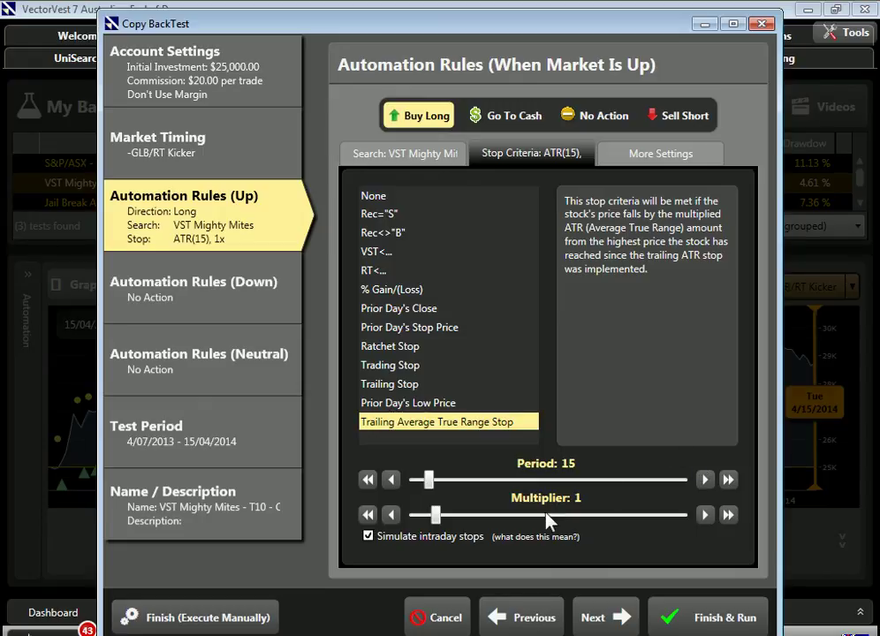
Set the up-market ATR stop's multiplier to 5
click(704, 515)
click(705, 516)
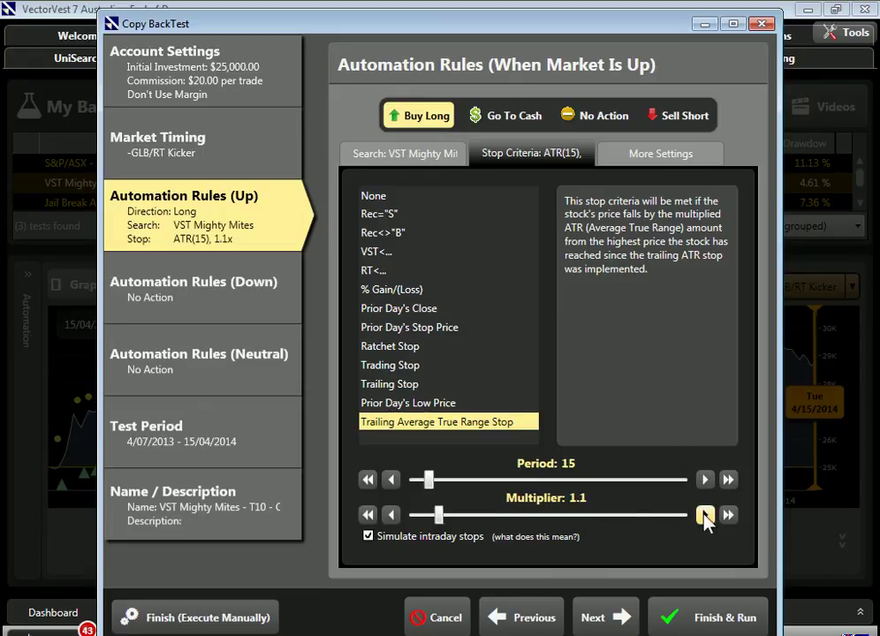
click(705, 516)
click(704, 515)
click(704, 515)
click(705, 516)
click(729, 515)
click(728, 515)
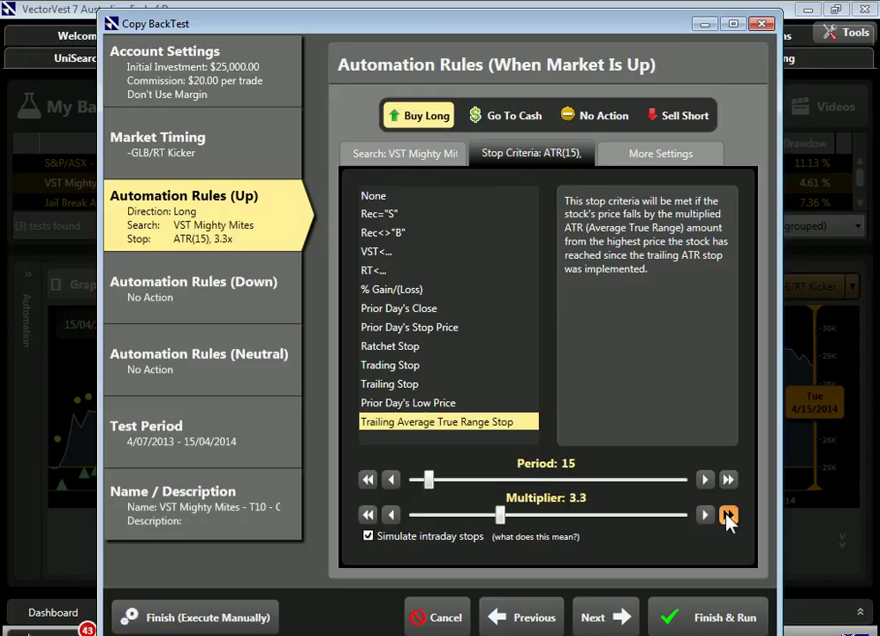
click(728, 516)
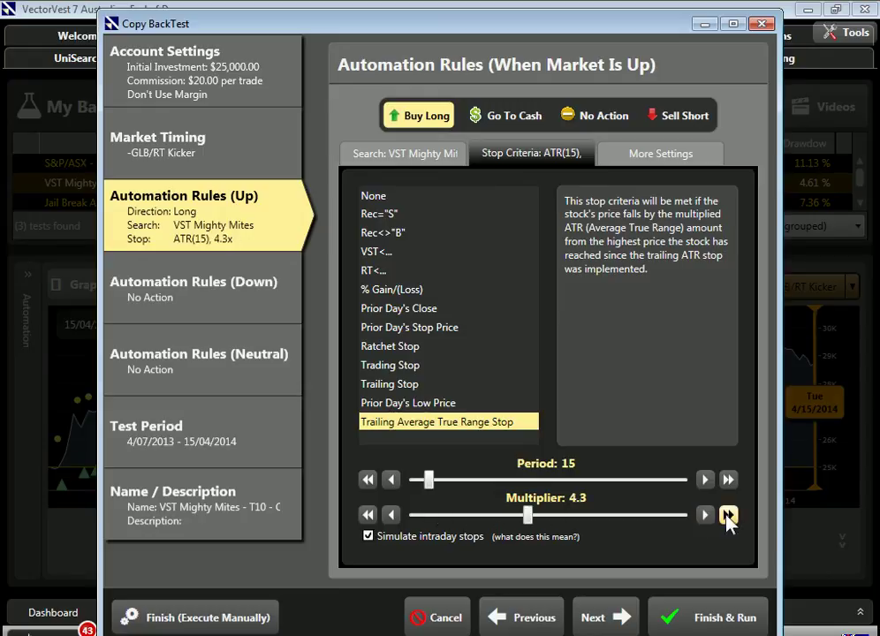
click(729, 516)
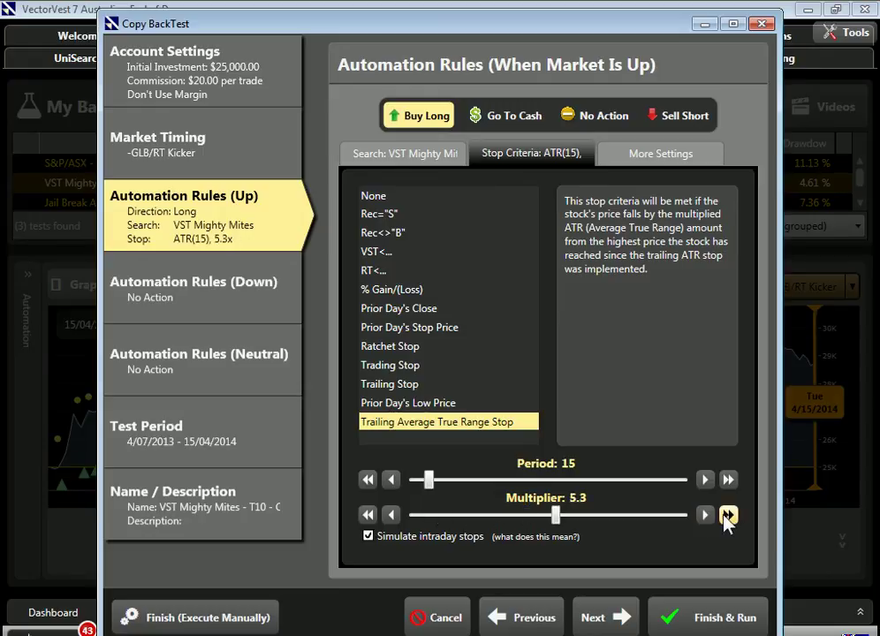
click(392, 515)
click(392, 515)
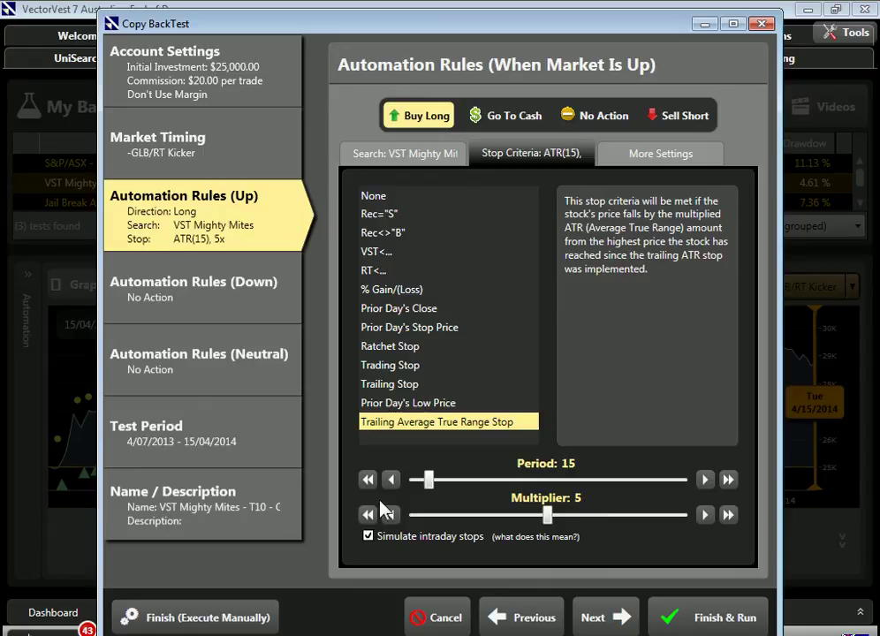
Rename the copied backtest "VST Mighty Mites - ATR(15), 5x" and run it
click(219, 515)
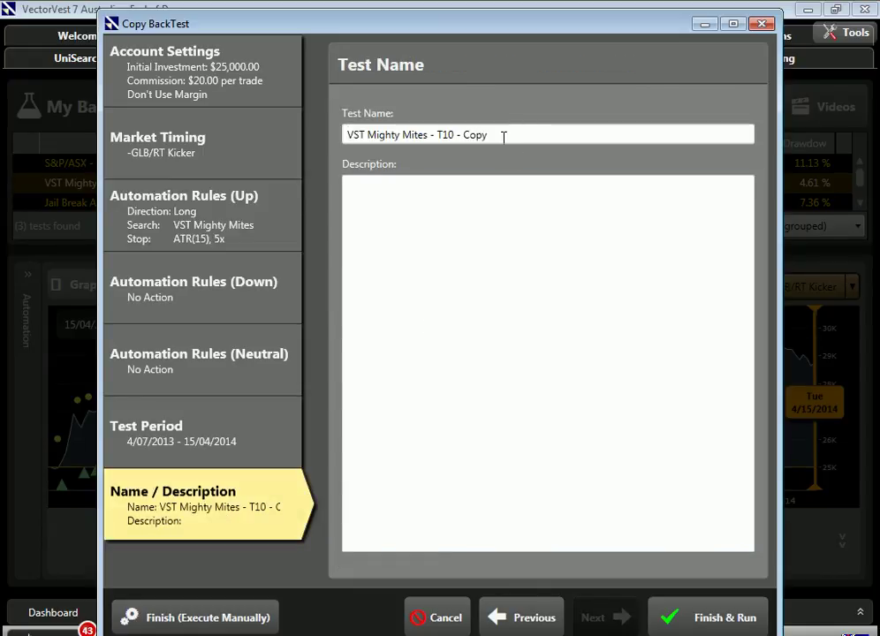
key(BackSpace)
key(BackSpace)
key(BackSpace)
key(BackSpace)
key(BackSpace)
key(BackSpace)
key(BackSpace)
key(BackSpace)
key(BackSpace)
key(BackSpace)
text(ATR)
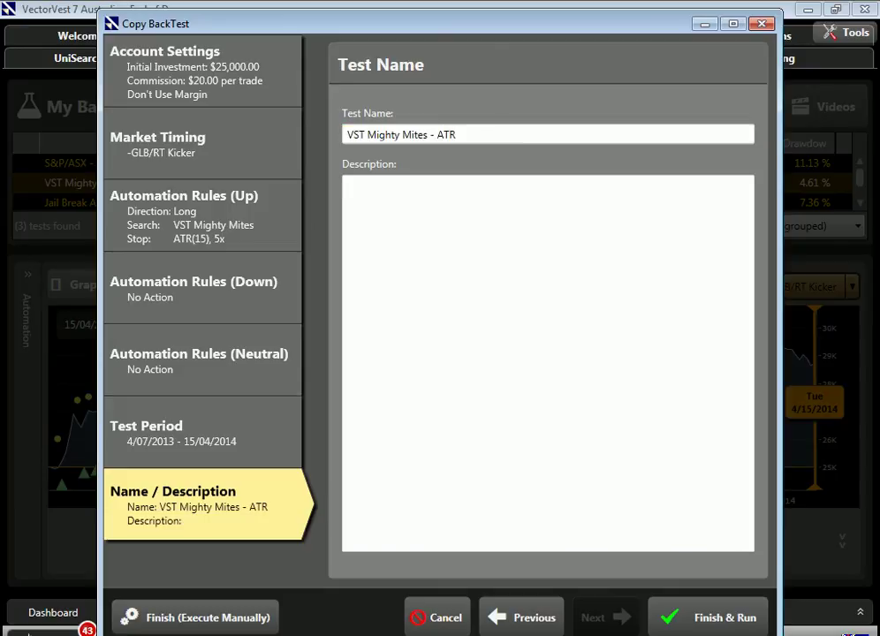
text((15), 5x)
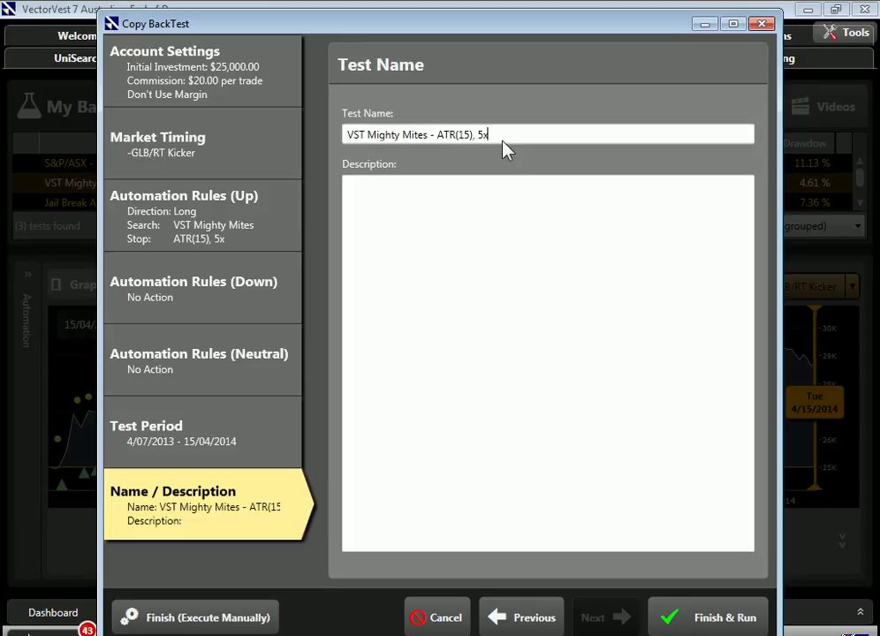
click(683, 612)
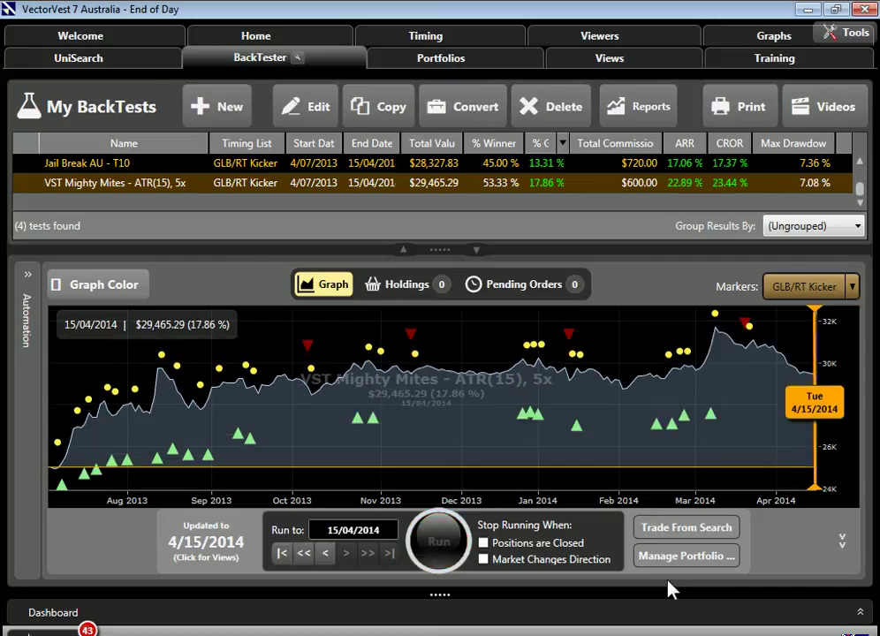
Group the backtest results by Up Search and bring the two VST Mighty Mites tests into view for comparison
click(857, 227)
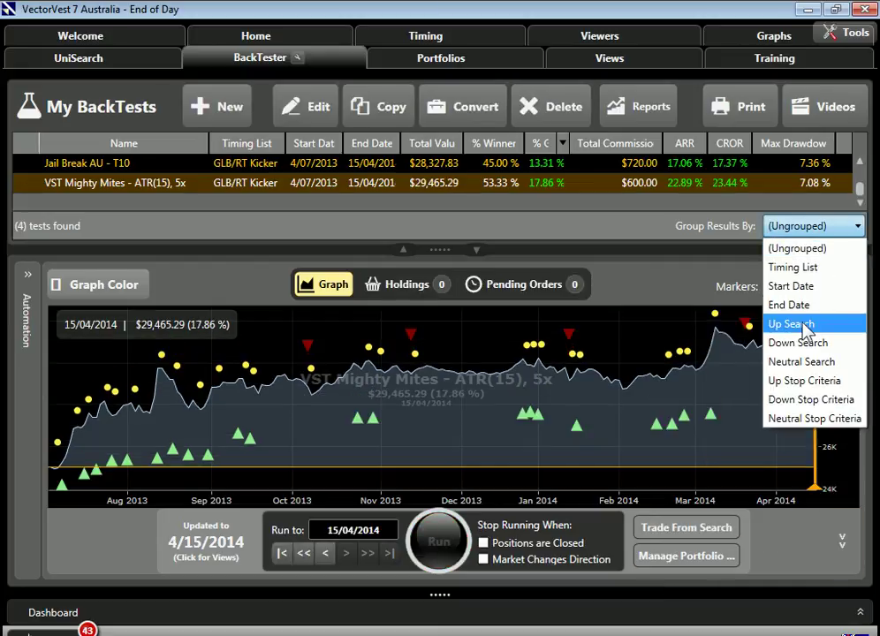
click(854, 325)
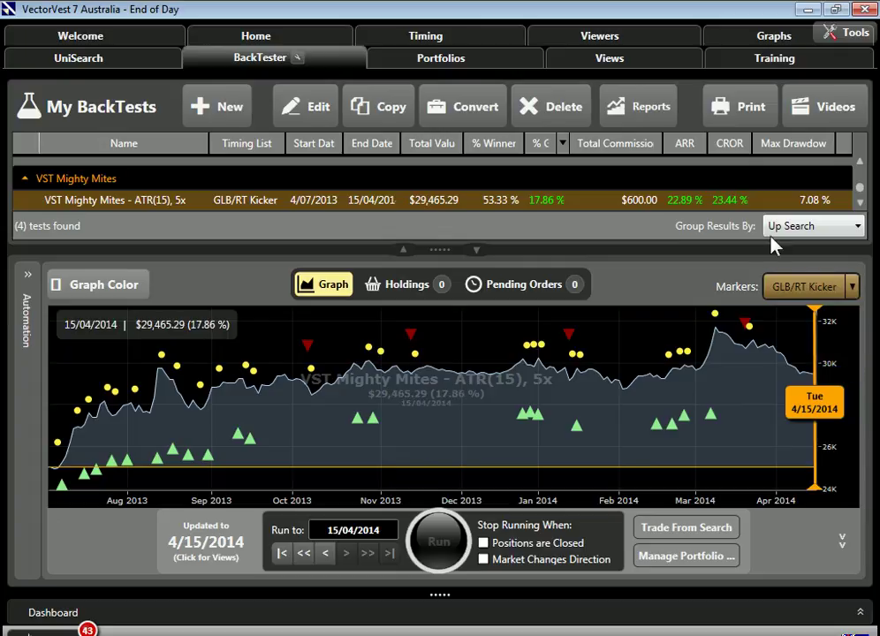
click(860, 204)
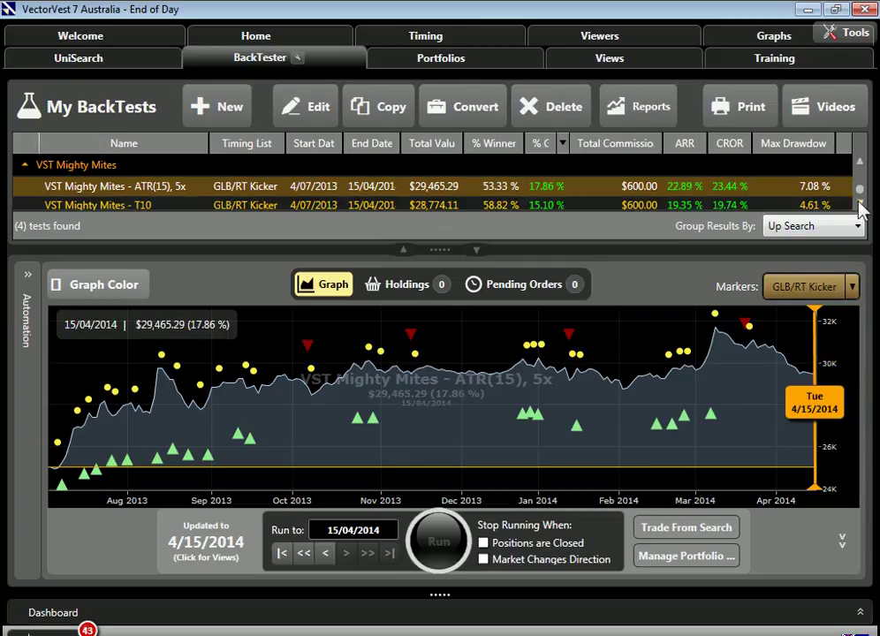
click(860, 204)
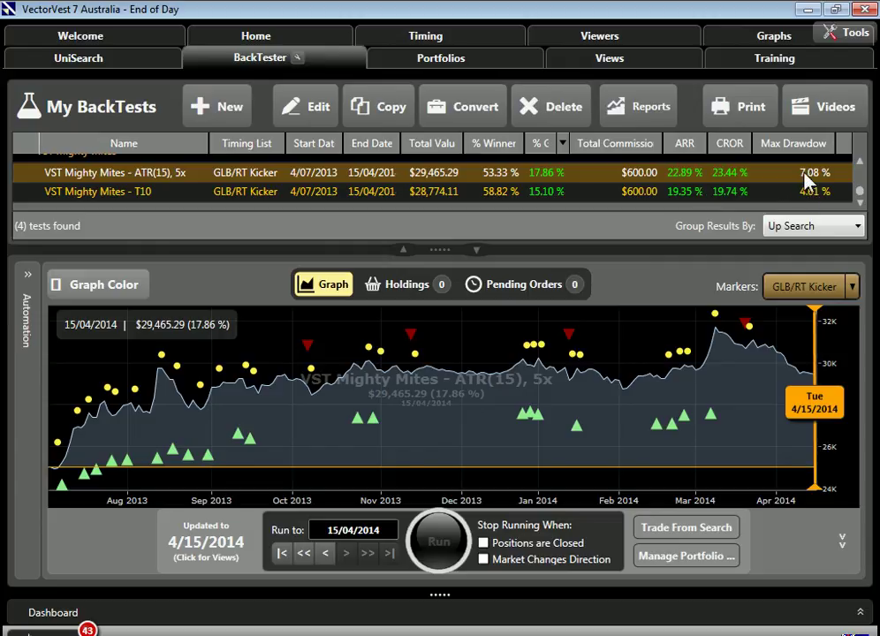
Copy the VST Mighty Mites - ATR(15), 5x backtest and set the copy's ATR stop multiplier to 4
click(395, 111)
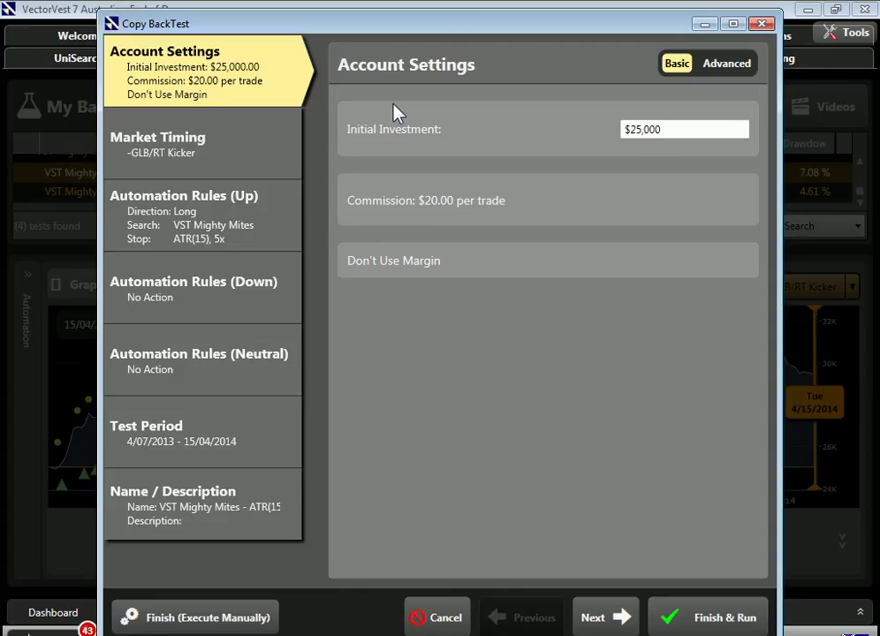
click(236, 229)
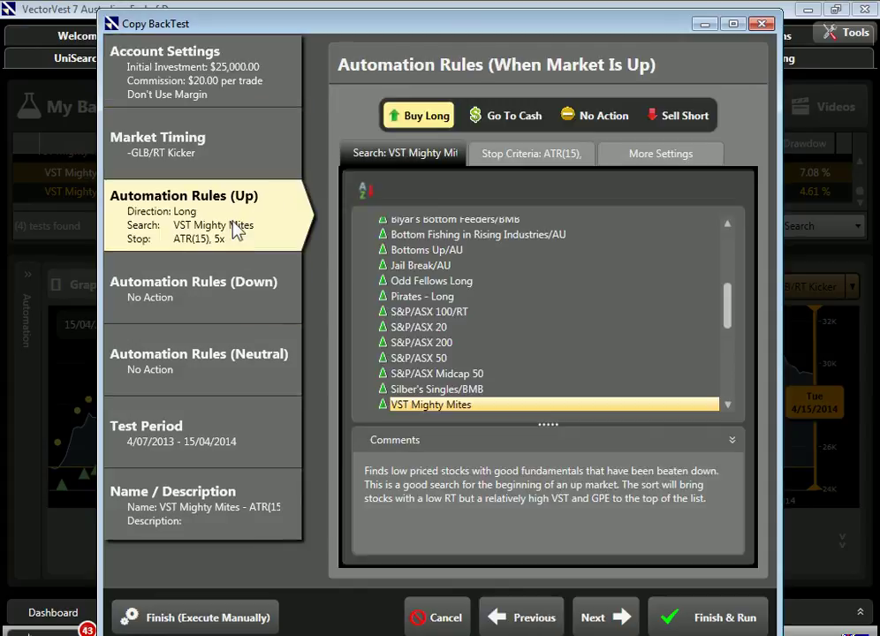
click(558, 162)
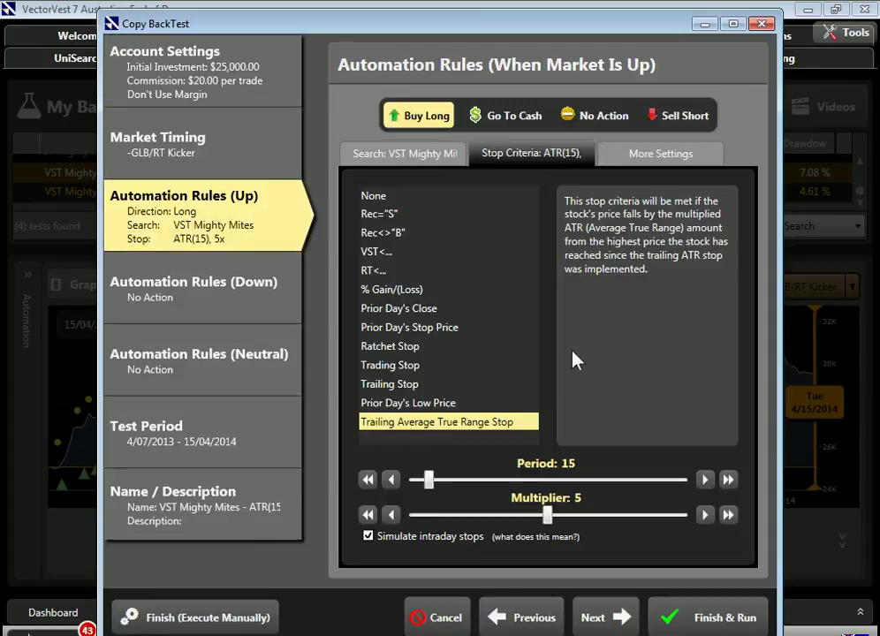
click(367, 515)
click(368, 515)
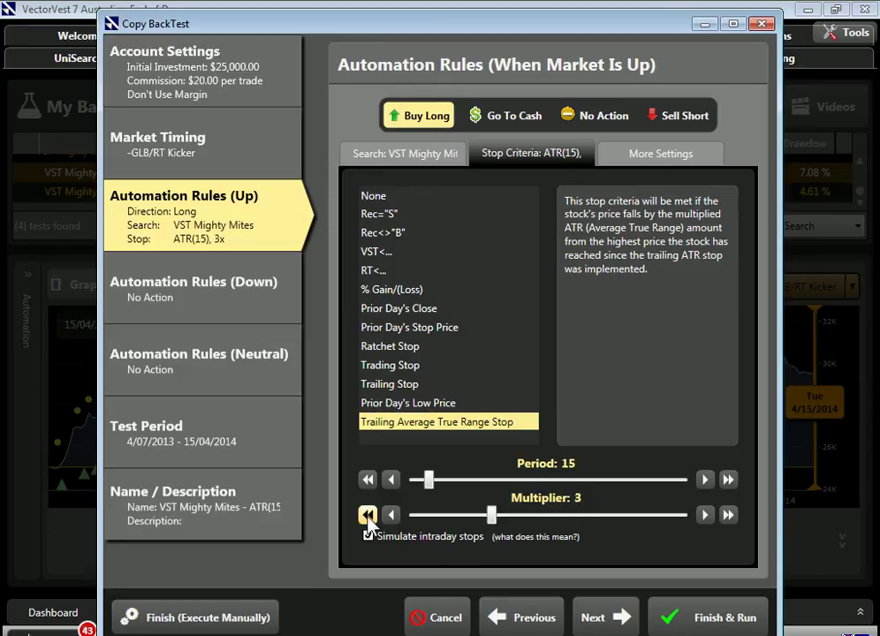
click(728, 515)
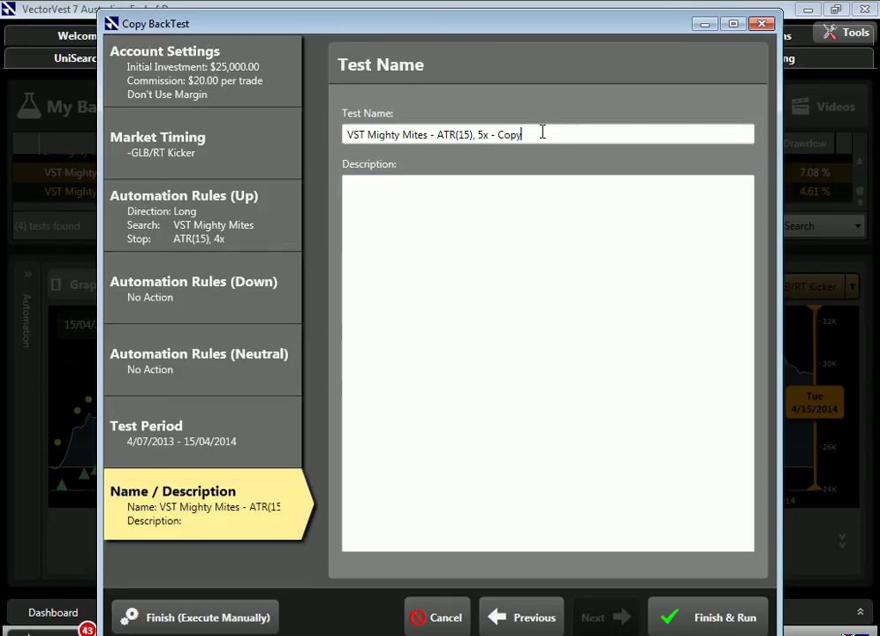
Rename the copied backtest "VST Mighty Mites - ATR(15), 4x" and run it
key(BackSpace)
key(BackSpace)
key(BackSpace)
key(BackSpace)
key(BackSpace)
key(BackSpace)
key(BackSpace)
key(BackSpace)
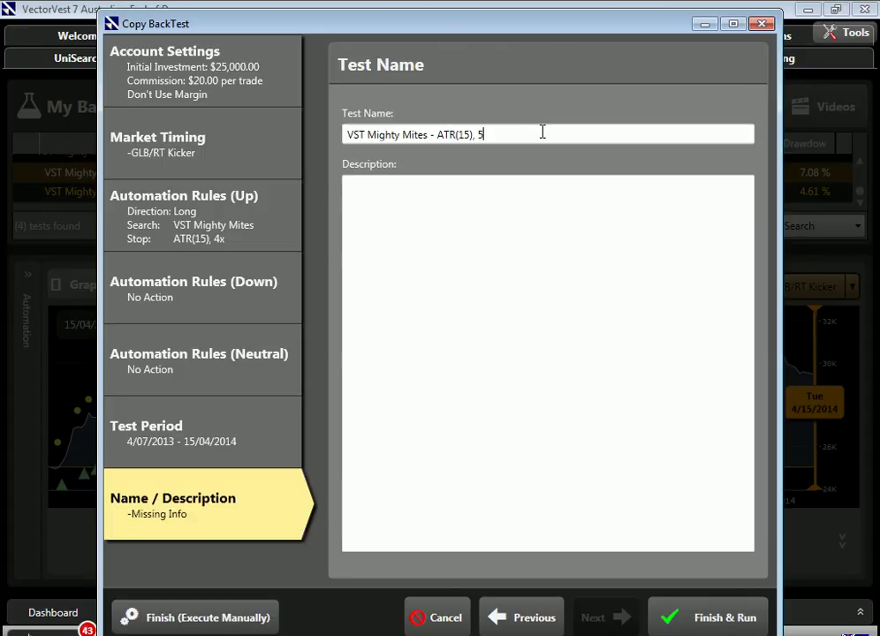
key(BackSpace)
text(4x)
click(712, 615)
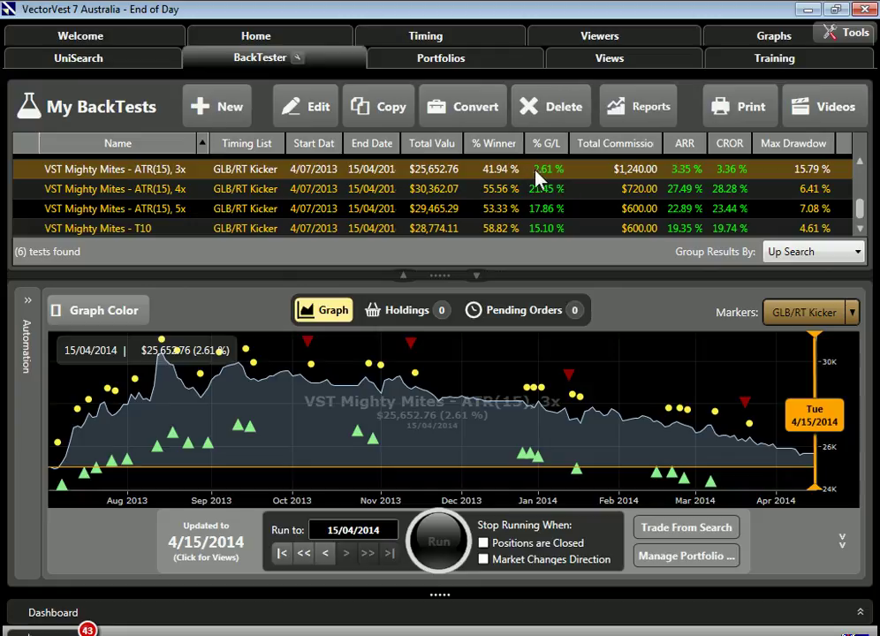
Review the performance graph and market timing rules of the VST Mighty Mites - ATR(15), 4x backtest without changing its settings
click(415, 190)
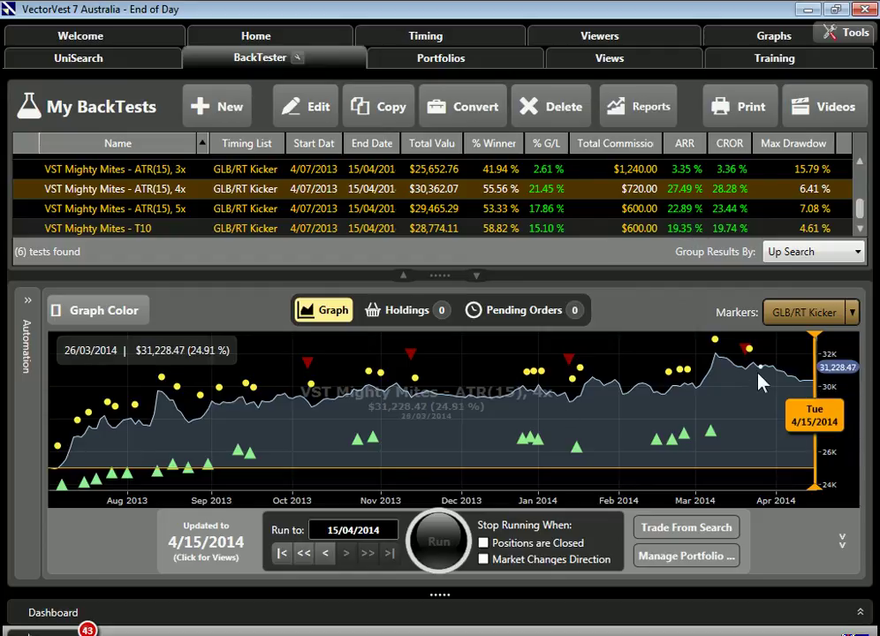
mouse_move(810, 373)
mouse_down()
mouse_move(749, 357)
mouse_move(810, 373)
mouse_up()
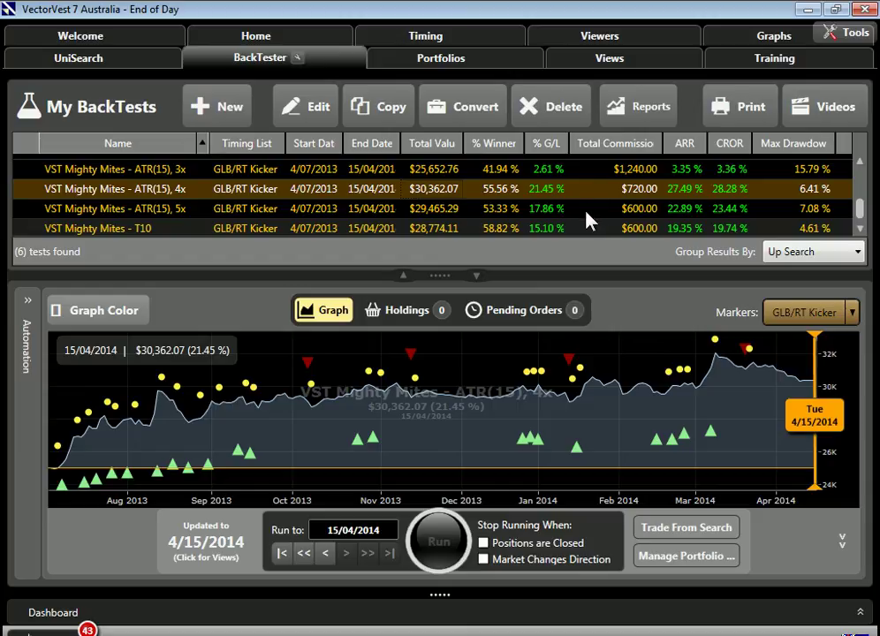
click(314, 106)
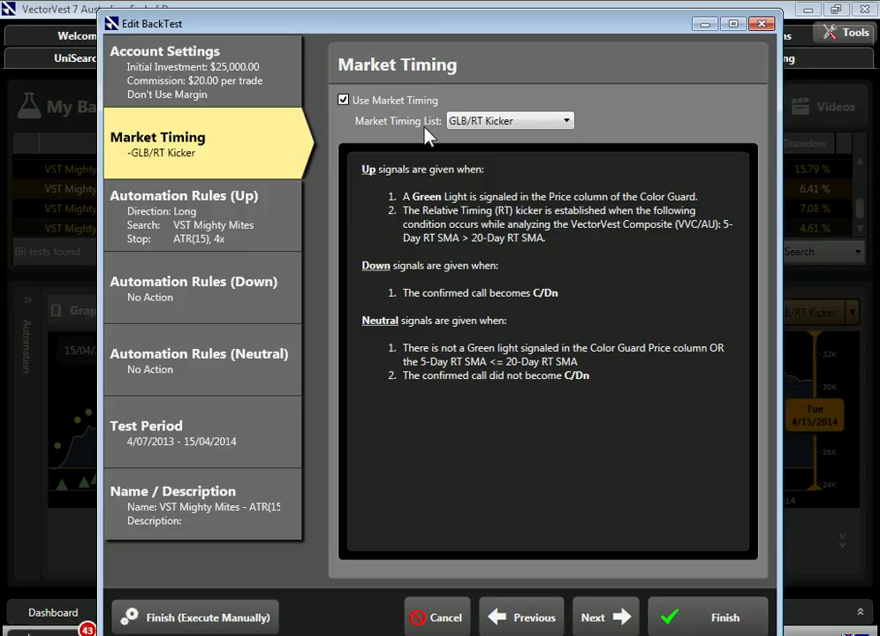
click(446, 619)
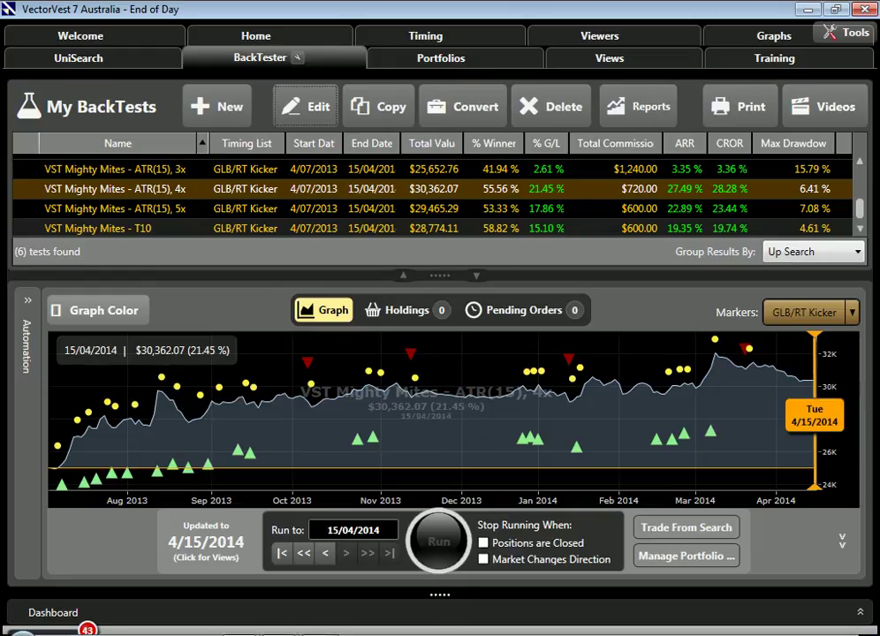
Switch to the slide presentation showing the End of Presentation slide
mouse_move(115, 629)
click(309, 616)
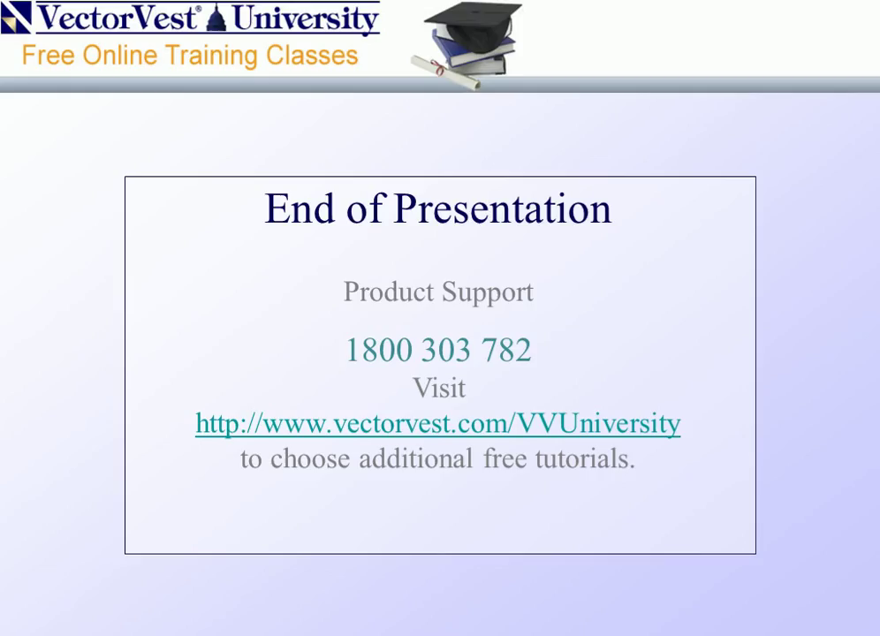